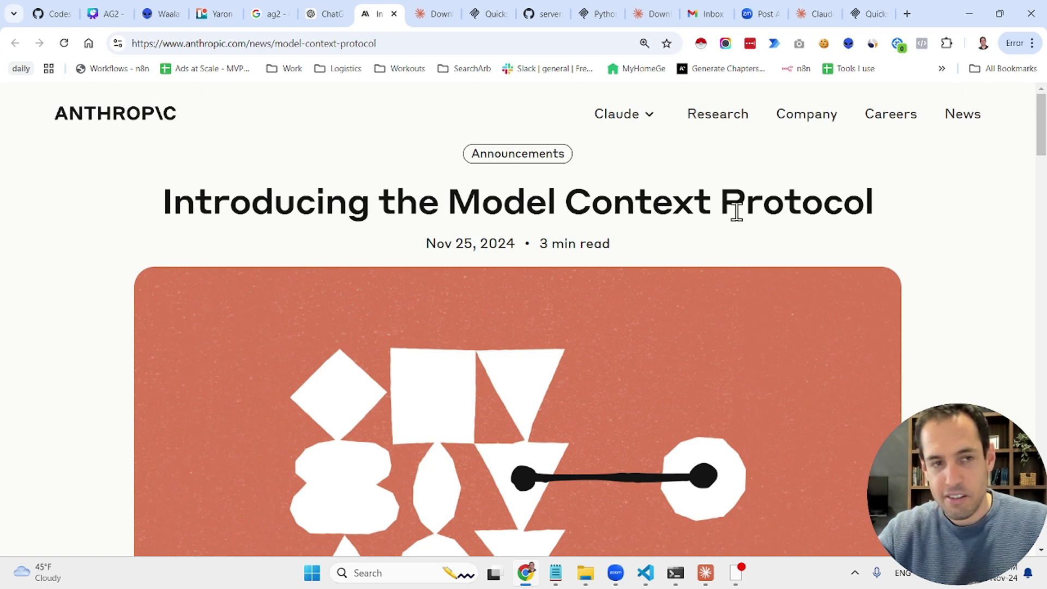
Step: Scroll the 'Introducing the Model Context Protocol' article down to its paragraphs on open-sourcing MCP
scroll(737, 212, "down", 2)
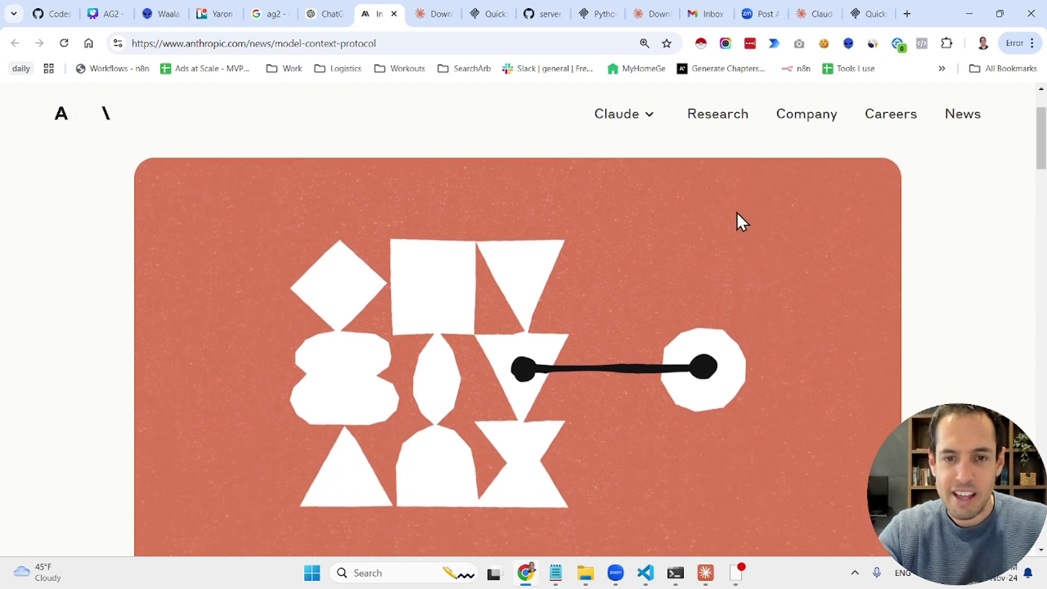
scroll(738, 212, "up", 2)
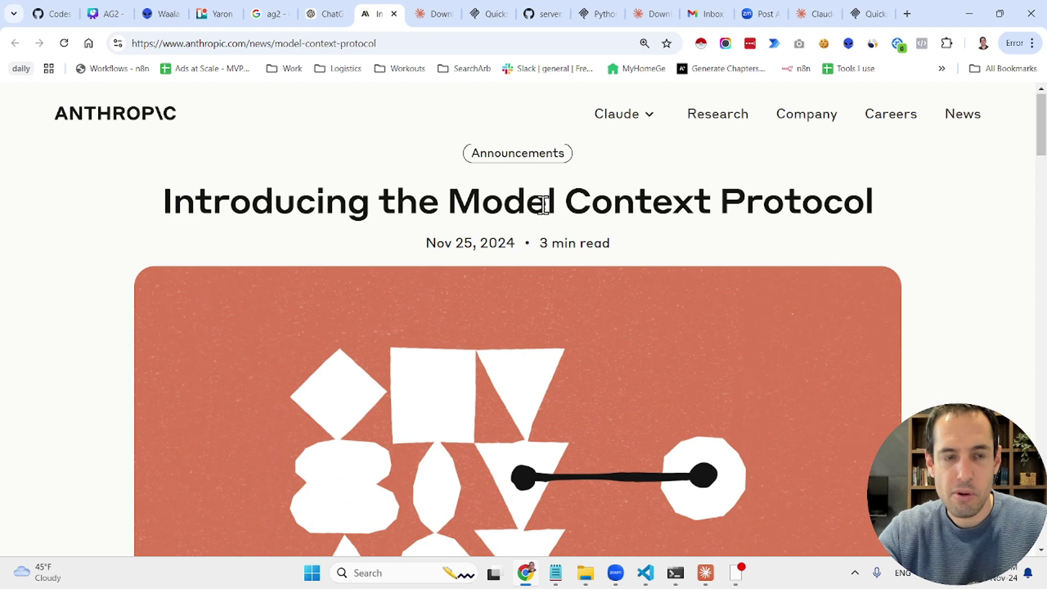
scroll(622, 229, "down", 10)
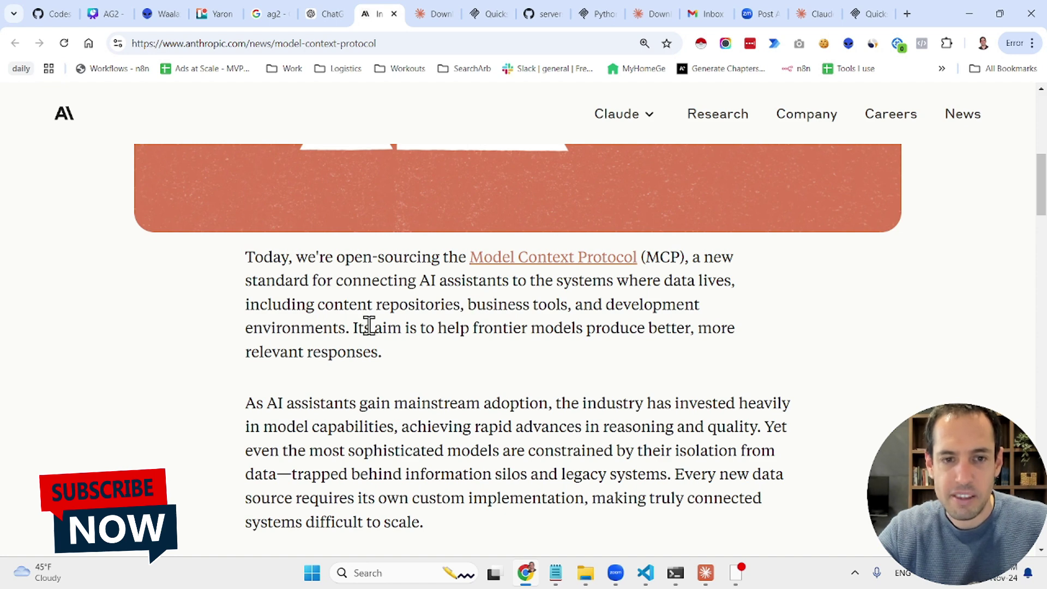
Step: Scroll to the three components: spec and SDKs, Claude Desktop local servers, and the open-source server repository
scroll(368, 394, "down", 1)
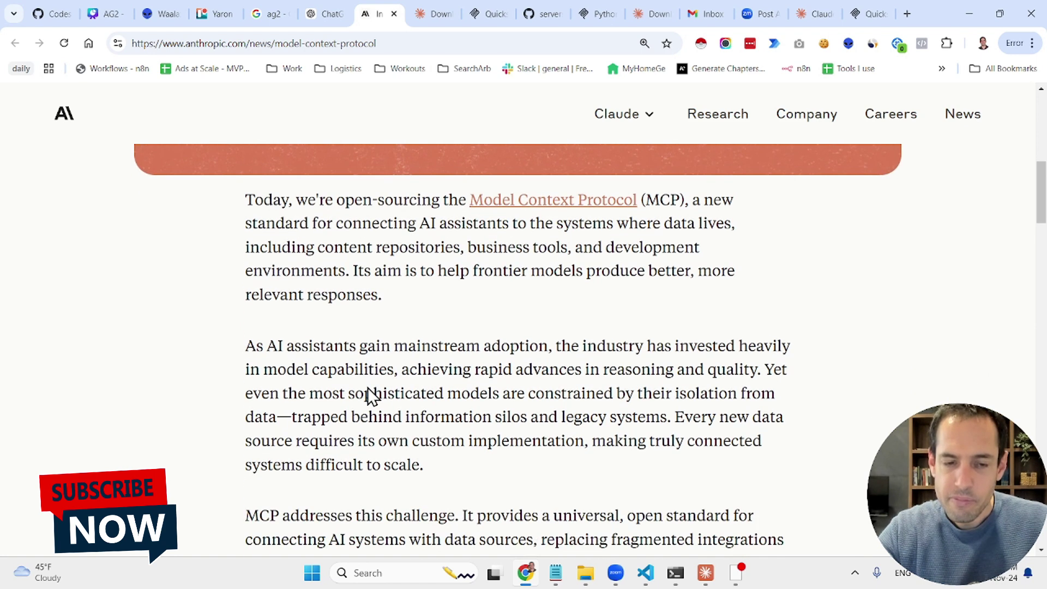
scroll(369, 394, "down", 1)
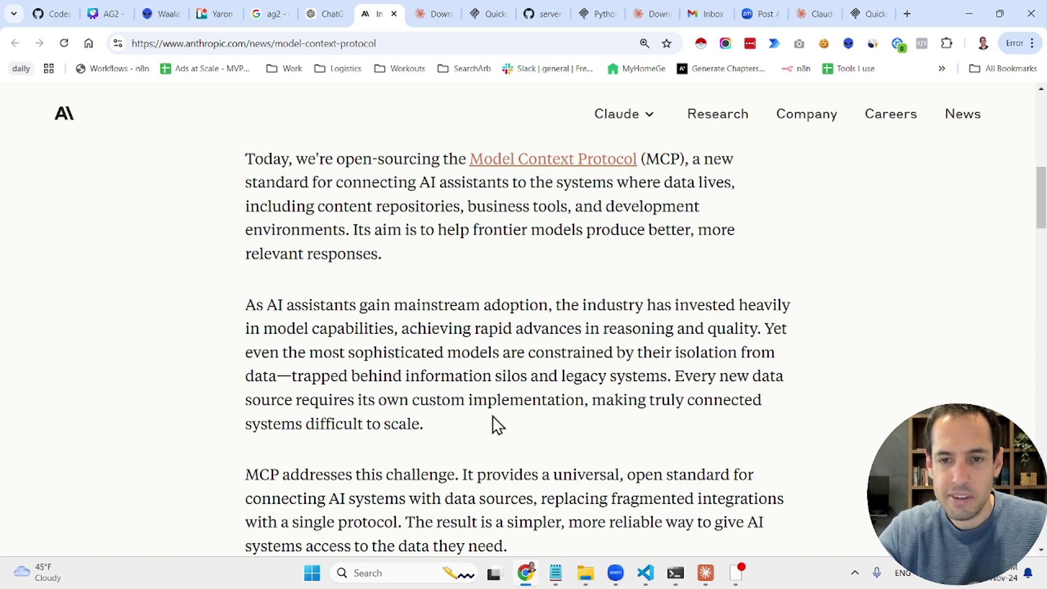
scroll(499, 418, "down", 2)
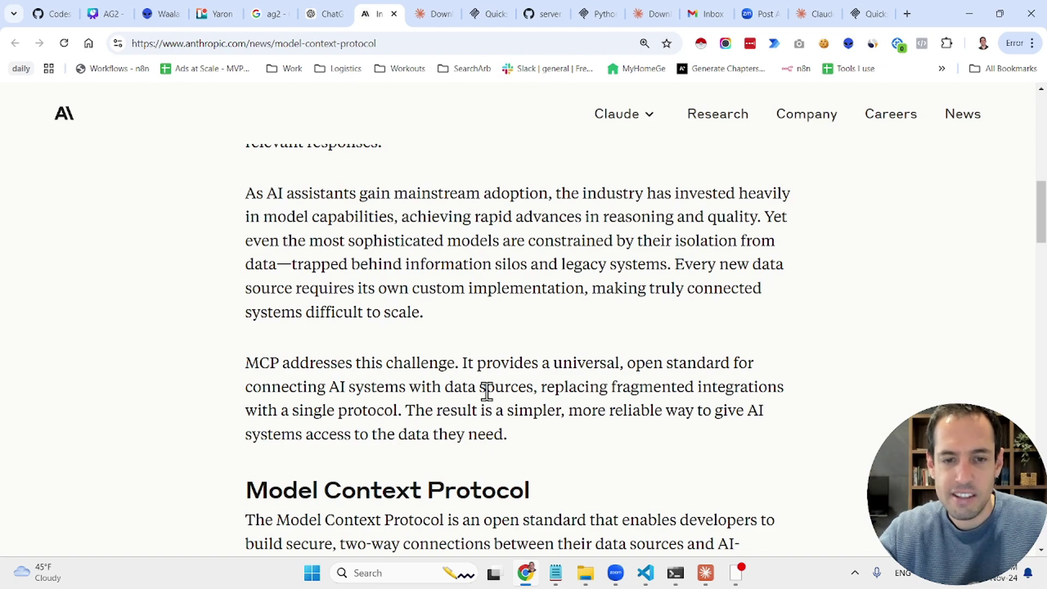
scroll(487, 391, "down", 5)
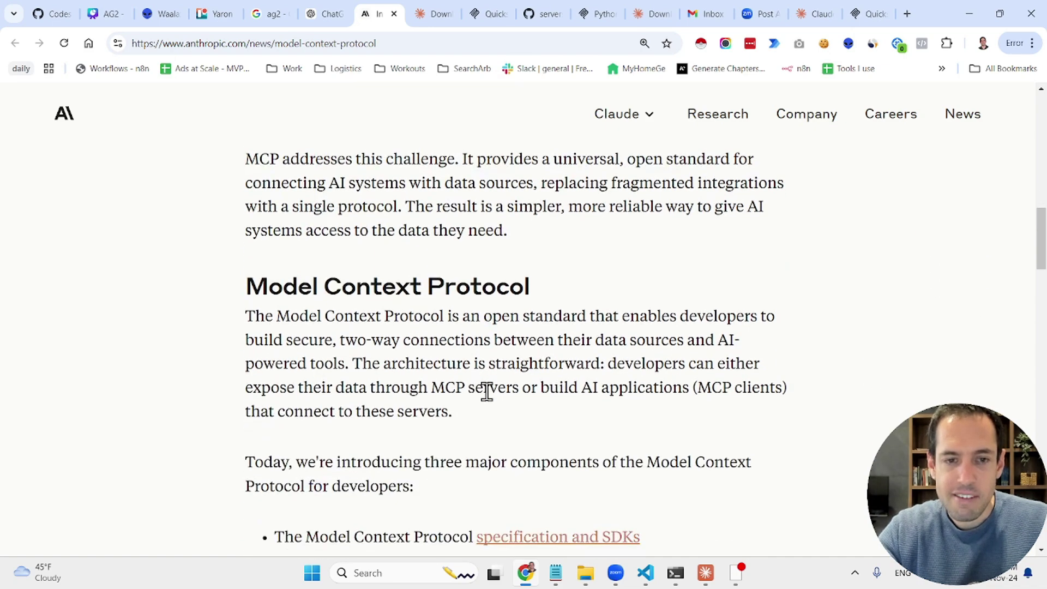
scroll(487, 393, "down", 3)
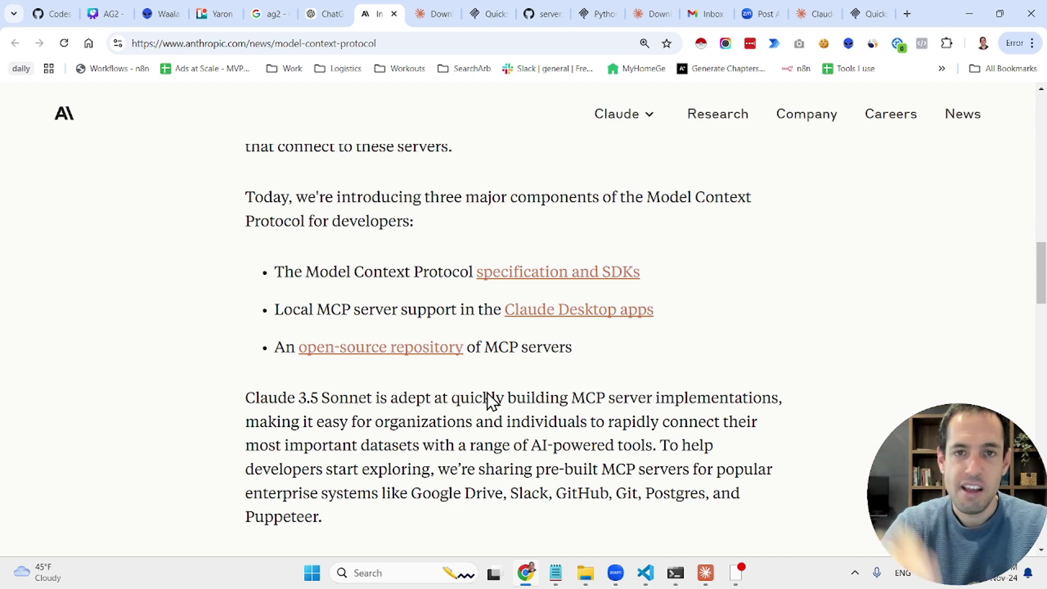
Step: From the MCP Quickstart guide, open the example MCP servers collection via the Explore examples card
left_click(549, 13)
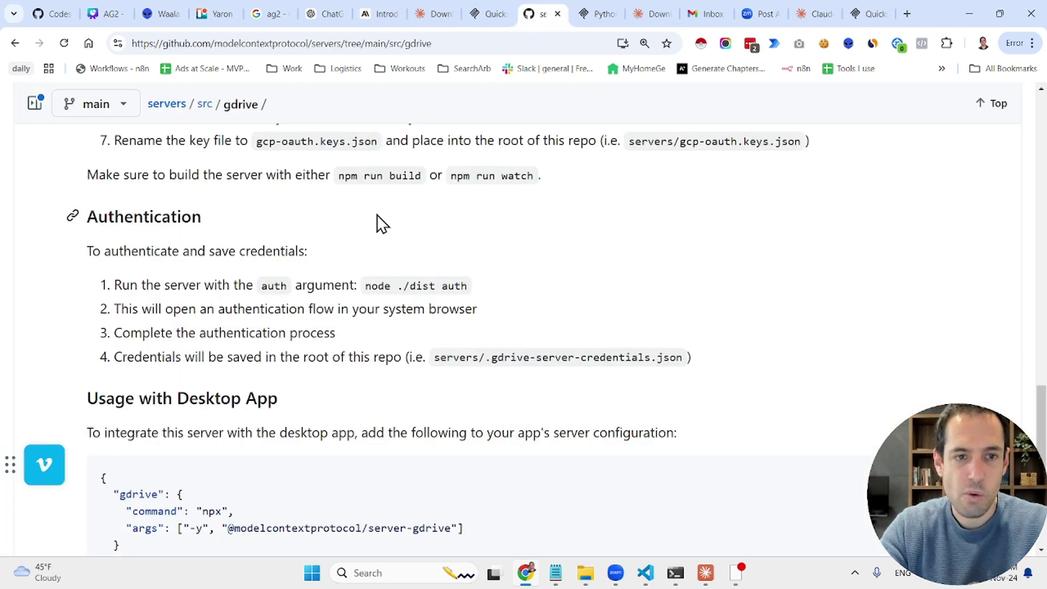
left_click(491, 13)
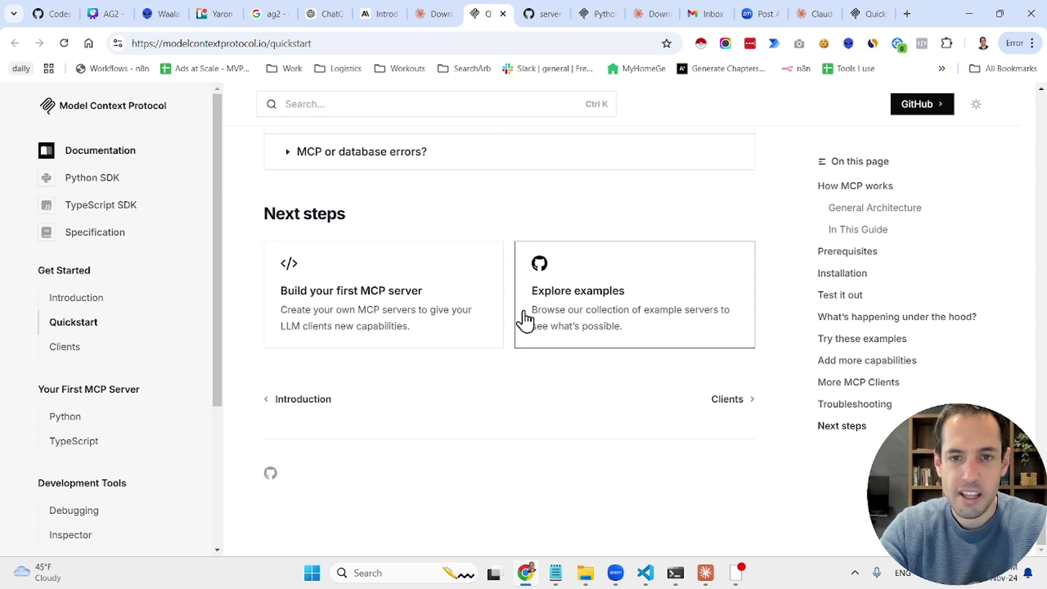
left_click(555, 310)
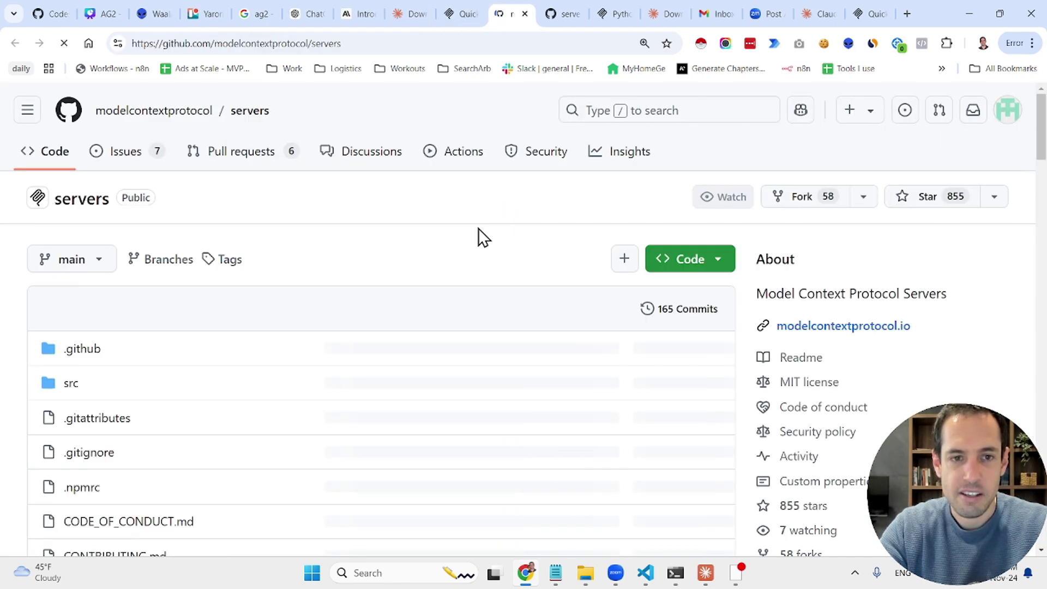
Step: Scroll the modelcontextprotocol/servers README to Featured Servers (Filesystem, GitHub, Google Drive, PostgreSQL, Slack)
scroll(390, 347, "down", 10)
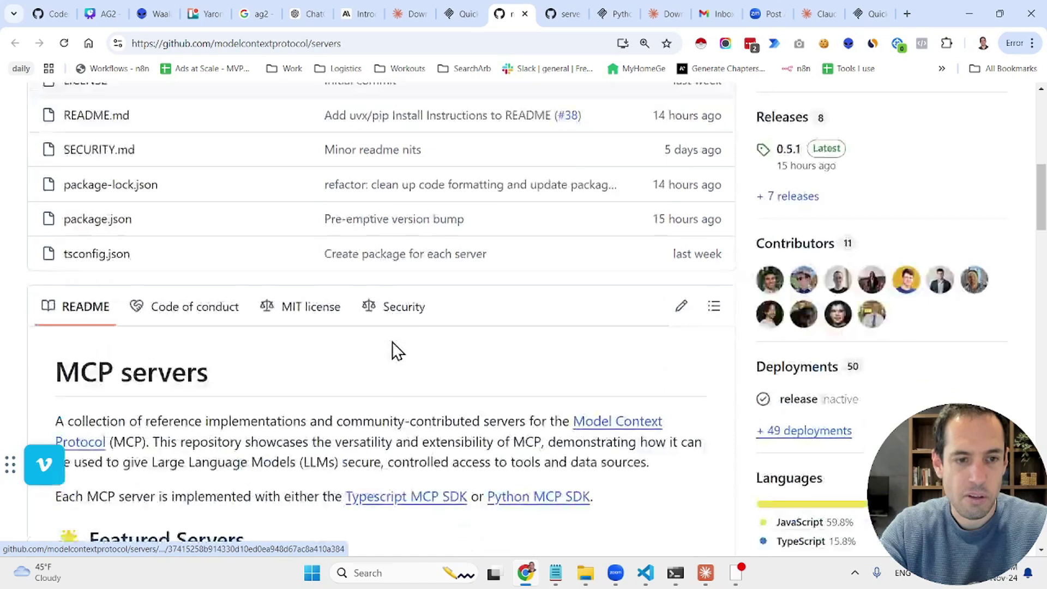
scroll(392, 341, "down", 3)
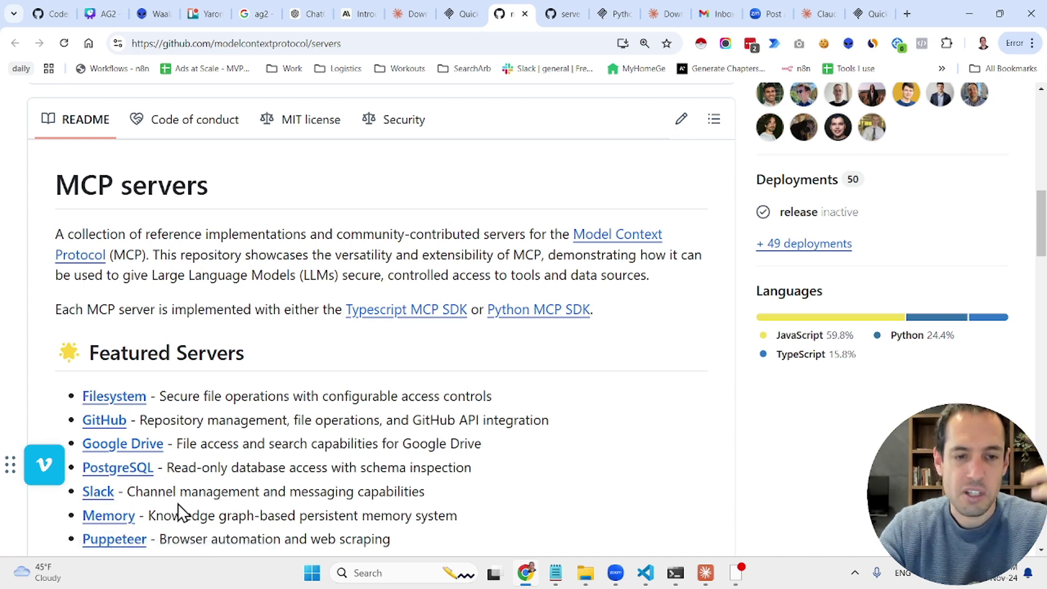
scroll(187, 495, "down", 1)
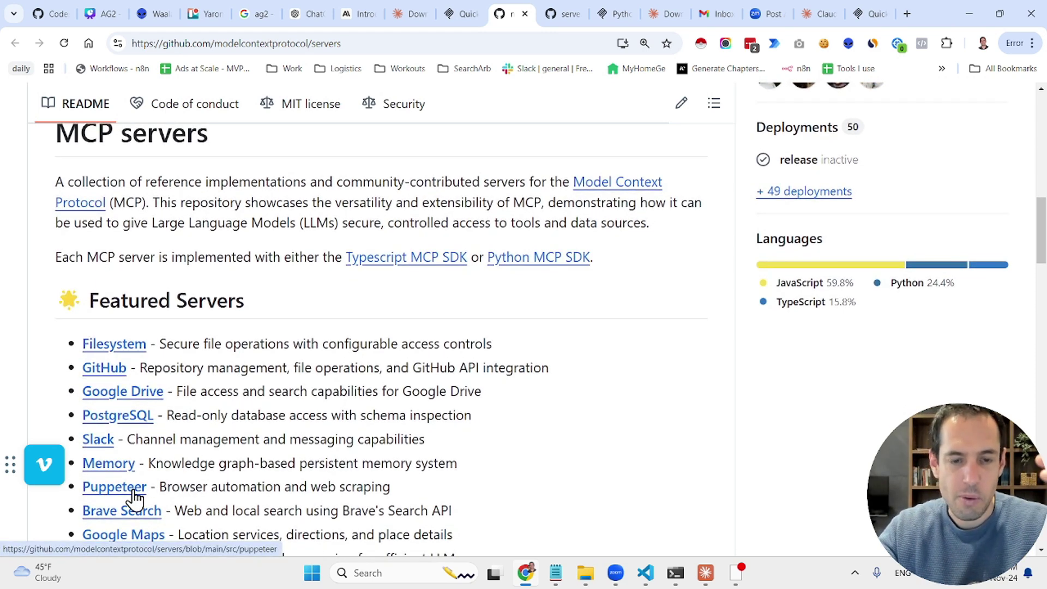
scroll(135, 498, "down", 1)
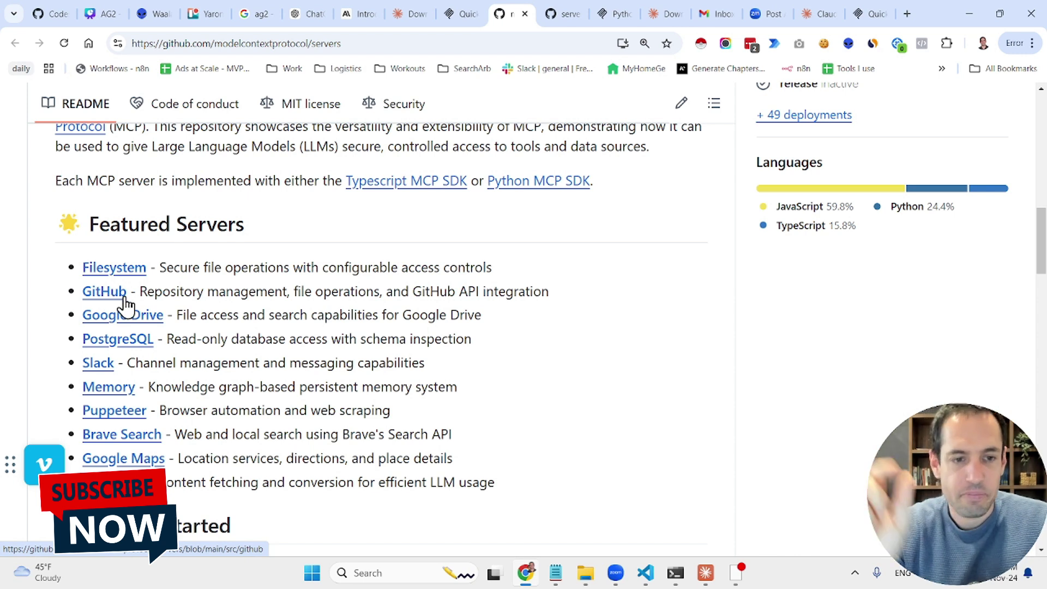
Step: Return to the MCP quickstart guide and scroll back toward its top
left_click(460, 17)
scroll(397, 240, "up", 8)
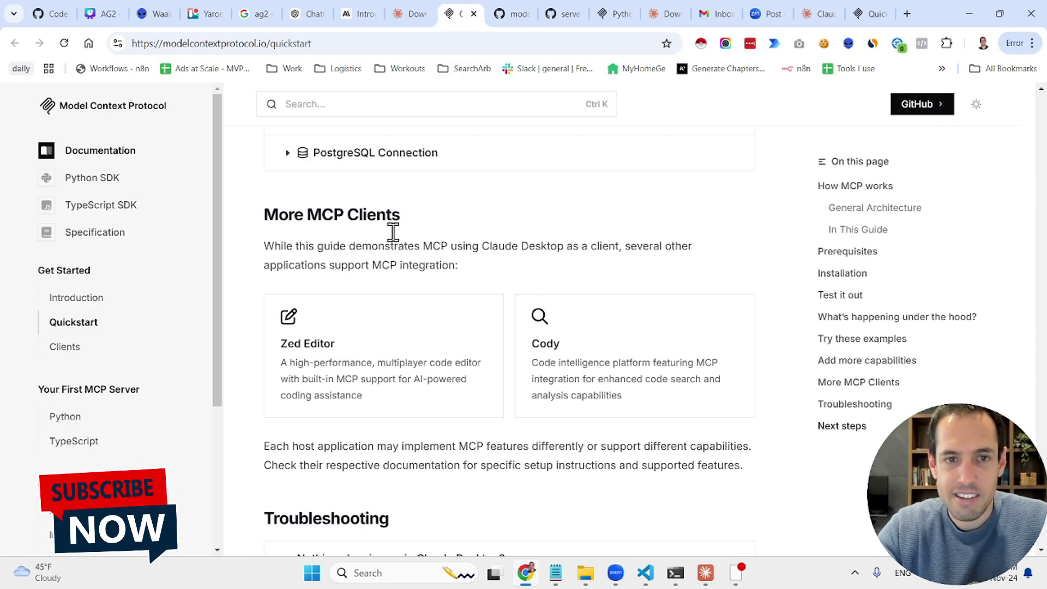
scroll(394, 233, "up", 10)
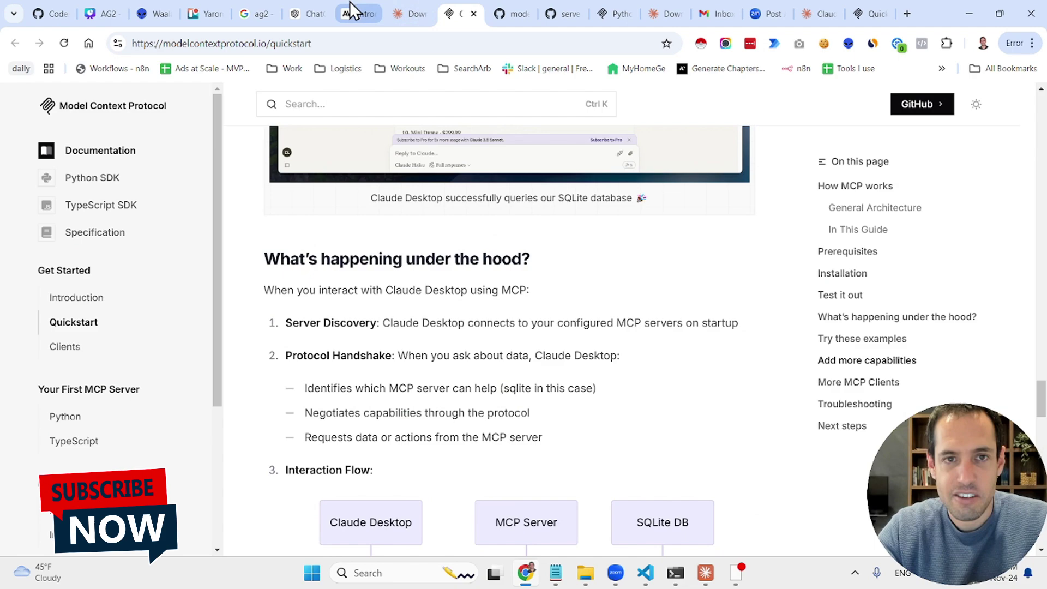
Step: From the MCP announcement's Getting started section, open the claude.ai/download page
left_click(352, 10)
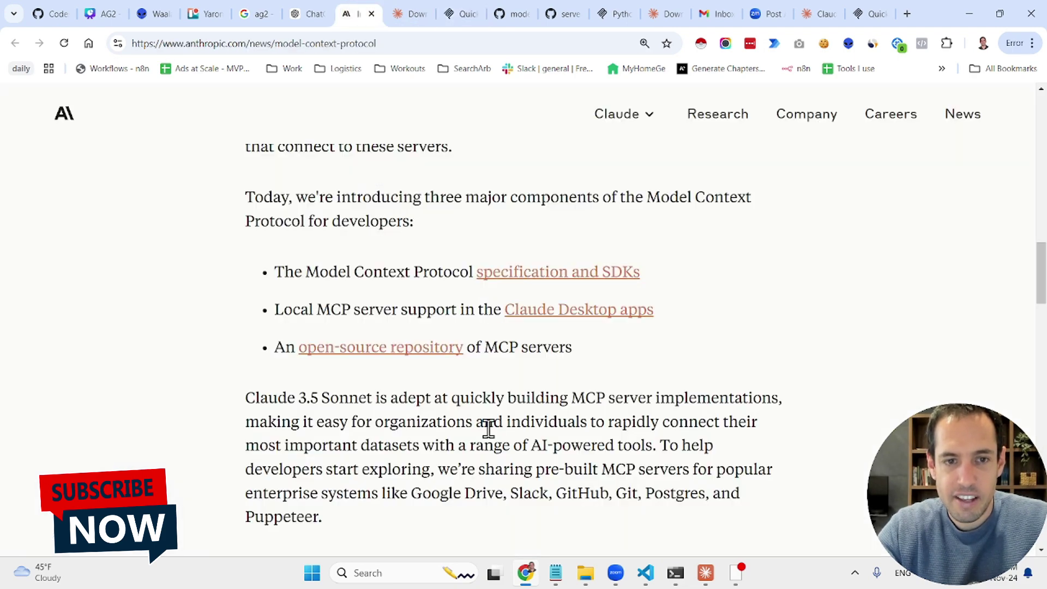
scroll(489, 430, "down", 10)
scroll(489, 430, "down", 2)
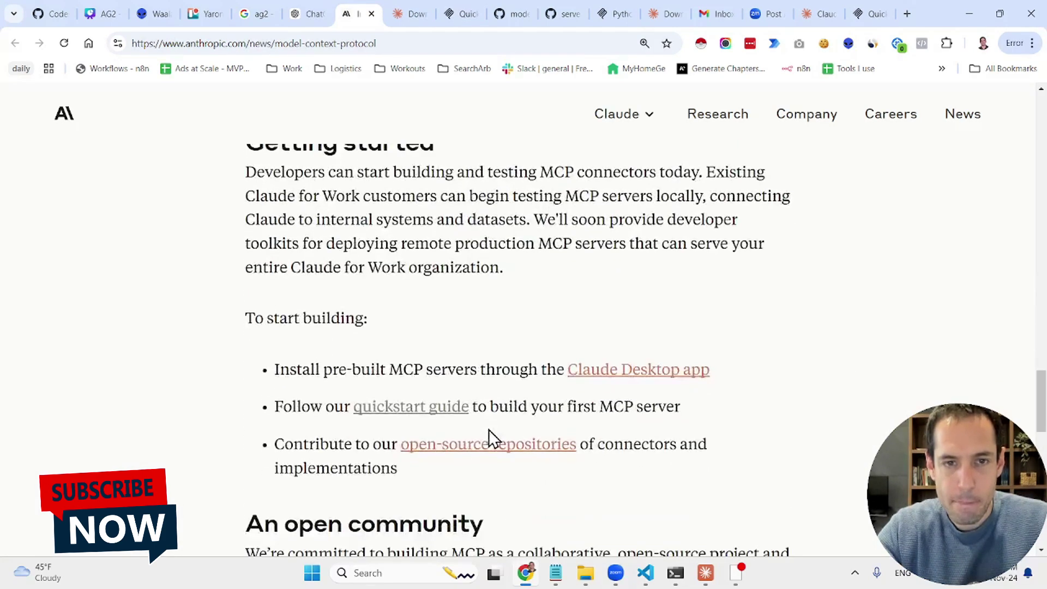
scroll(489, 430, "up", 2)
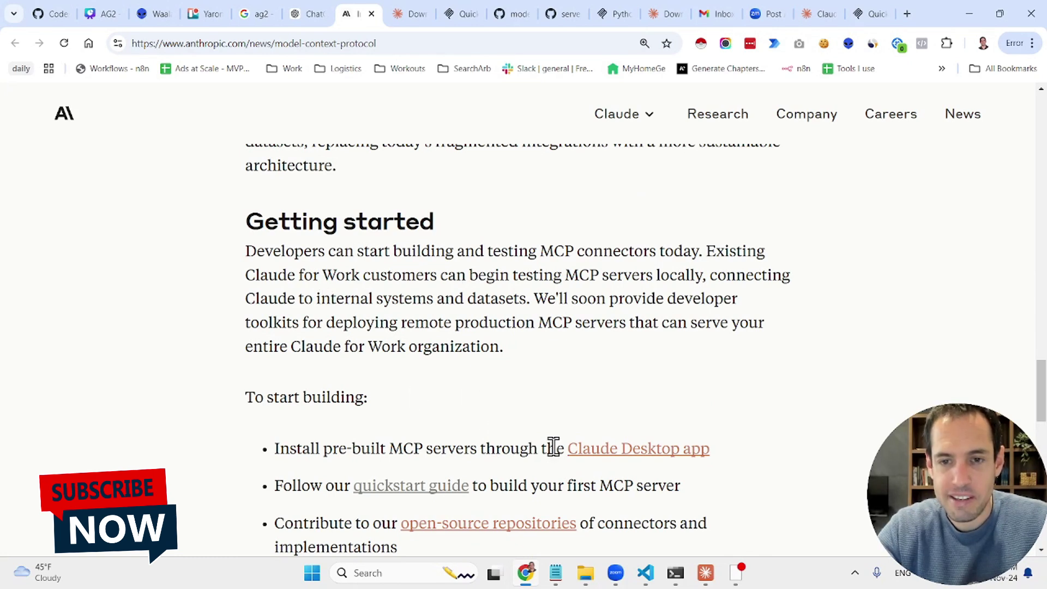
left_click(409, 14)
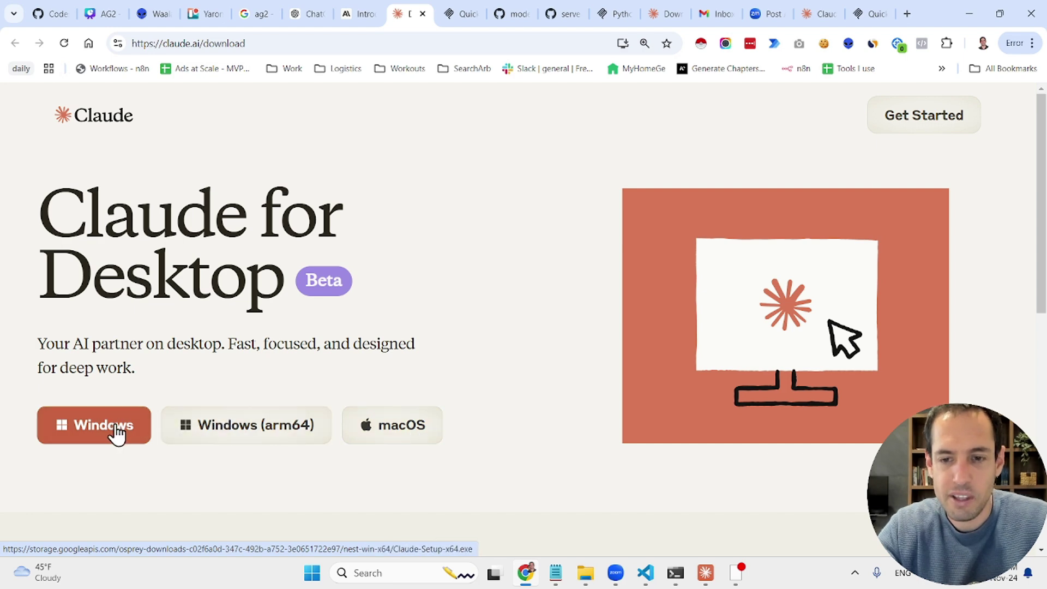
Step: Check Claude Desktop's home page and a recent SQLite prices chat, then return to the MCP article
left_click(364, 21)
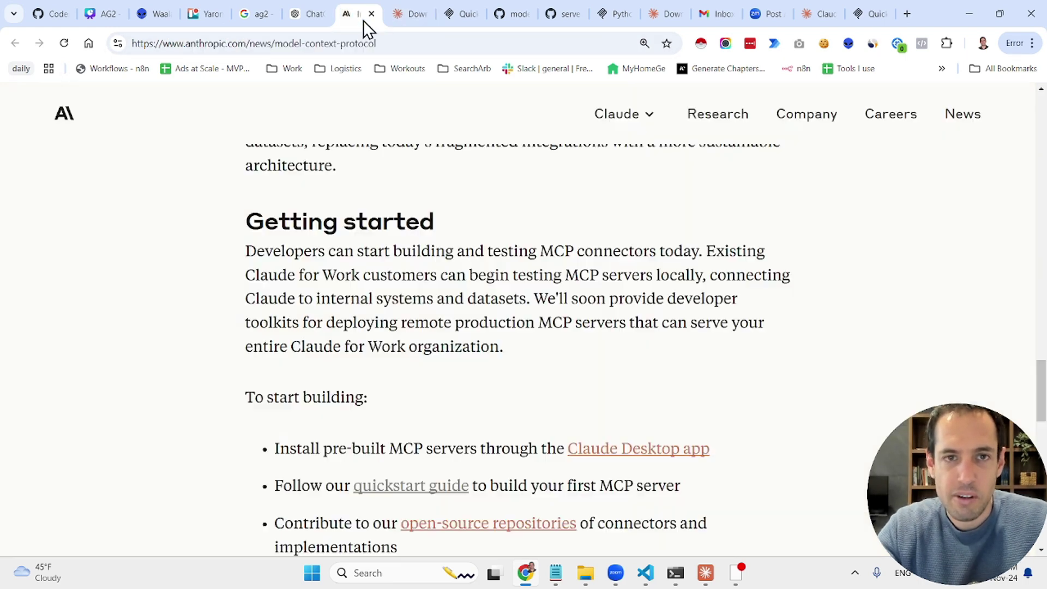
left_click(704, 581)
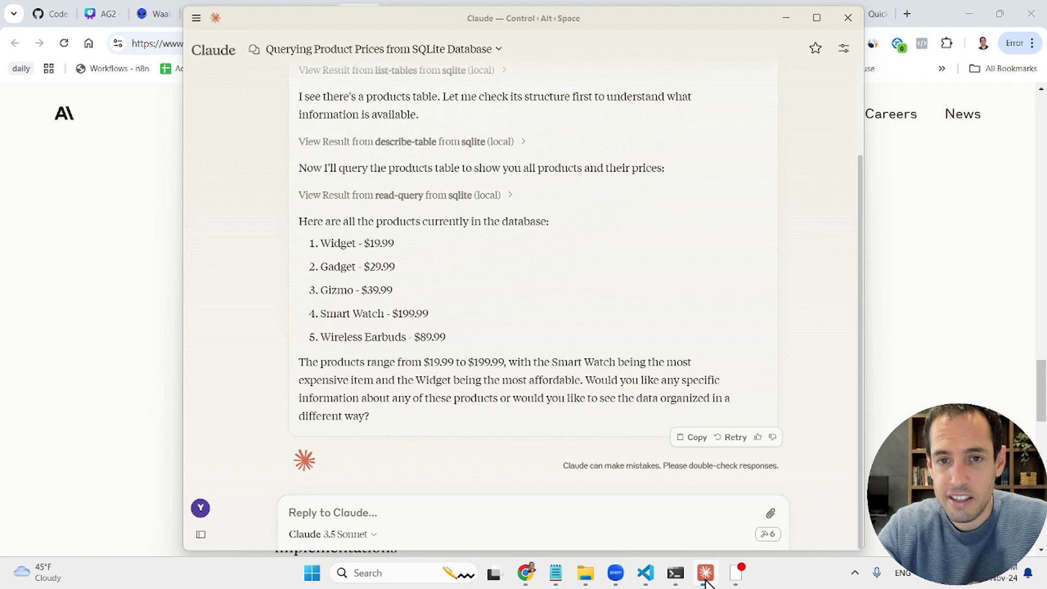
scroll(551, 202, "up", 3)
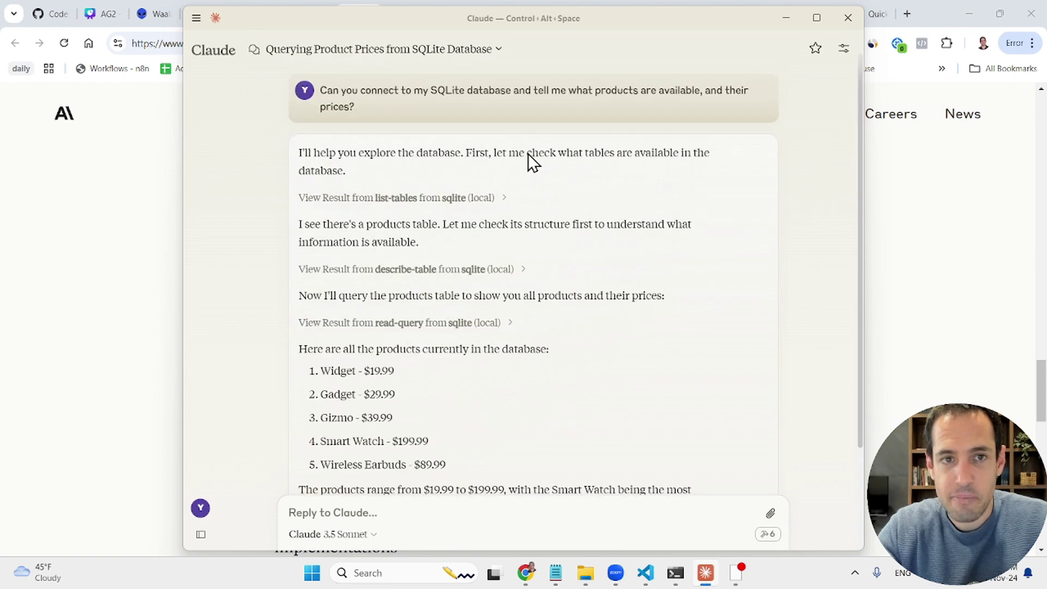
left_click(212, 49)
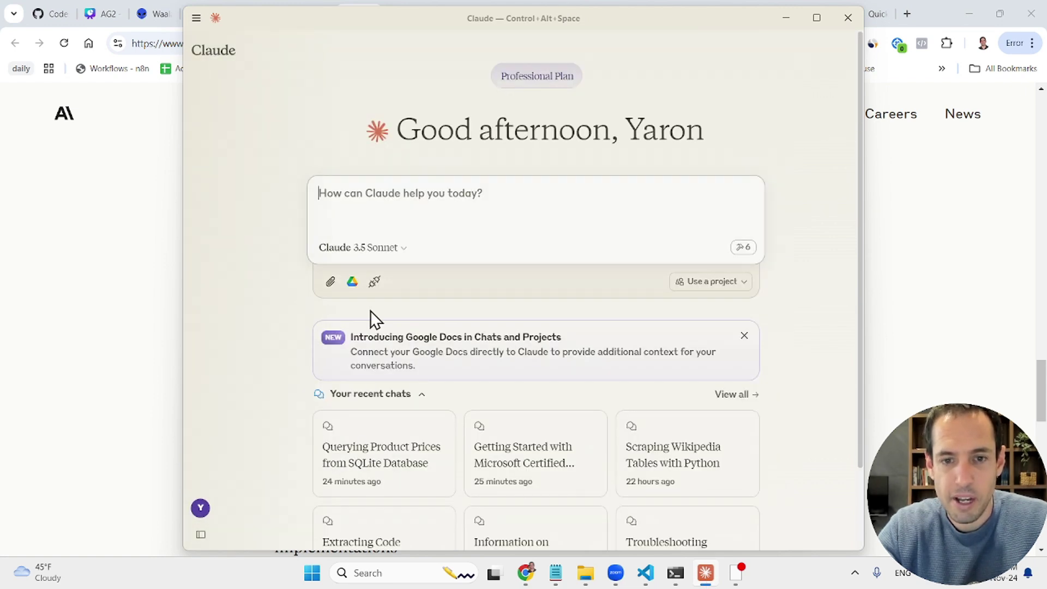
left_click(508, 448)
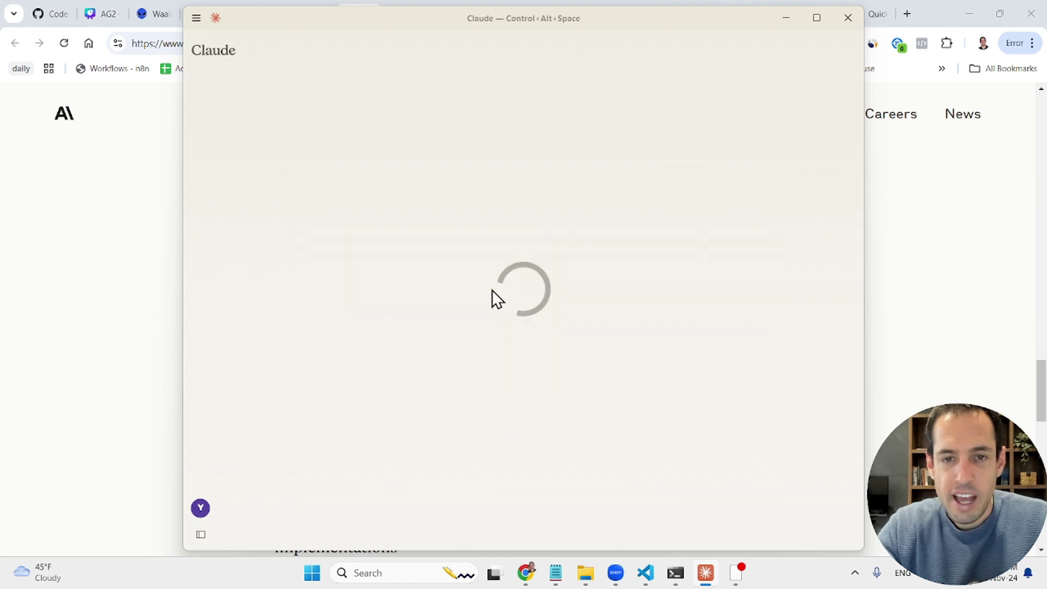
left_click(118, 187)
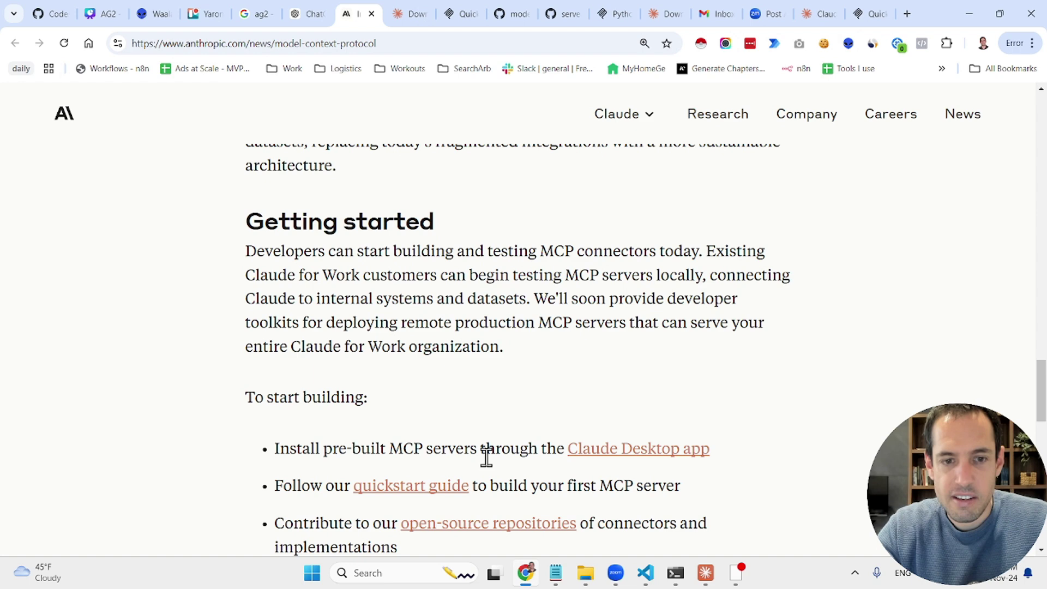
Step: Open the 'quickstart guide' link in a new tab and switch to it
right_click(424, 495)
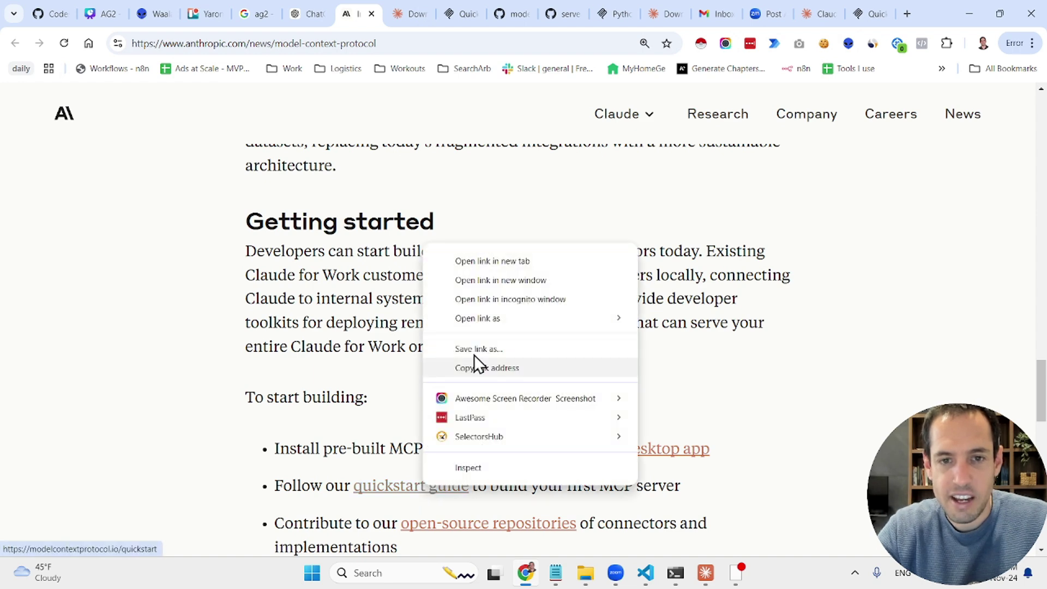
left_click(532, 264)
left_click(385, 12)
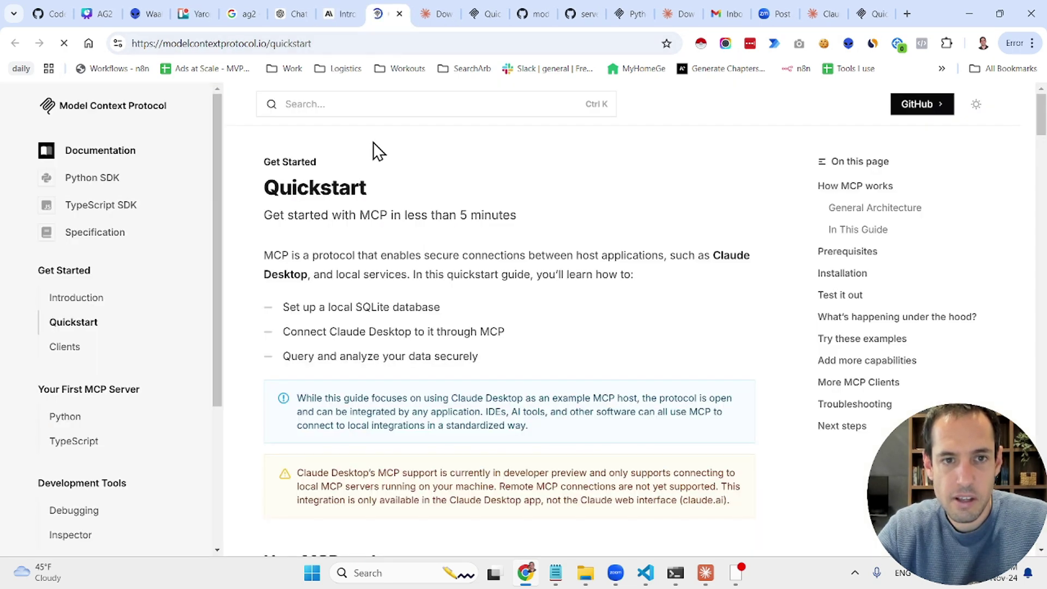
Step: Select the Quickstart guide's text from Get Started downward
key("ctrl+a")
left_click(282, 162)
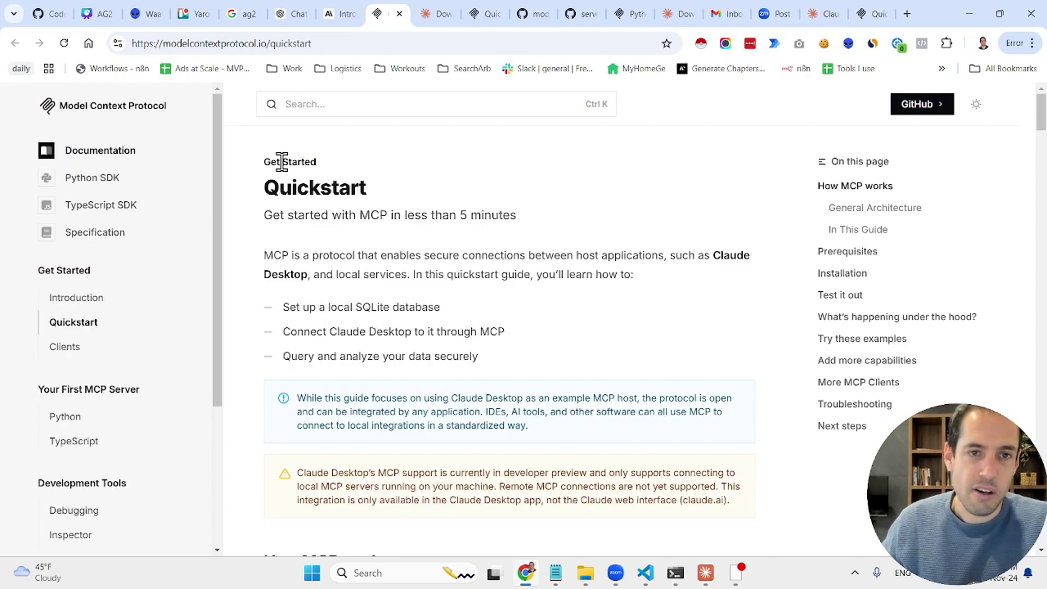
left_click_drag(262, 171, 727, 224)
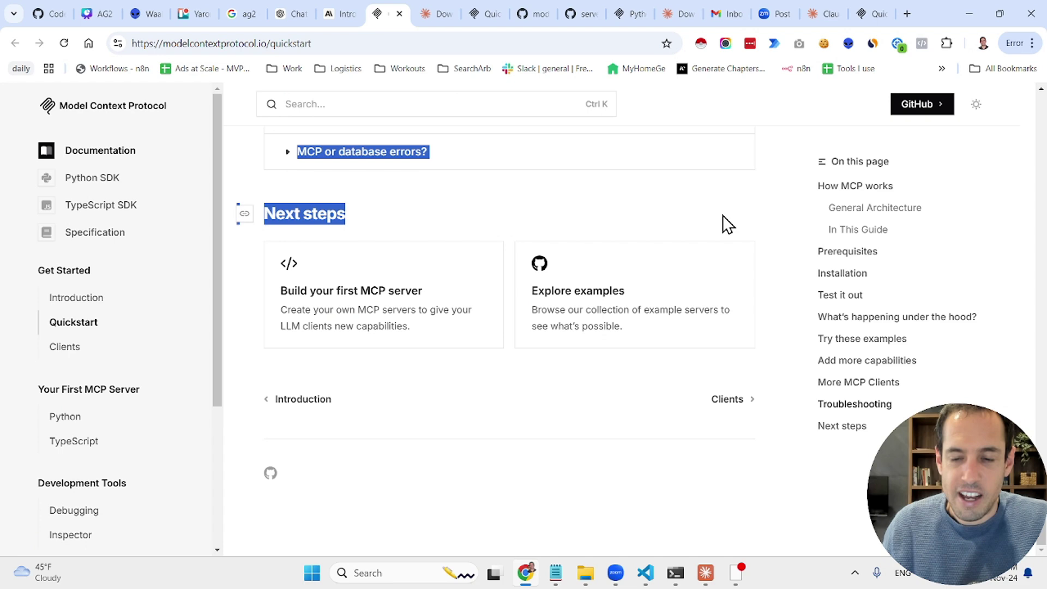
Step: Bring Claude Desktop forward and scroll up to the start of the MCP setup chat
left_click(703, 576)
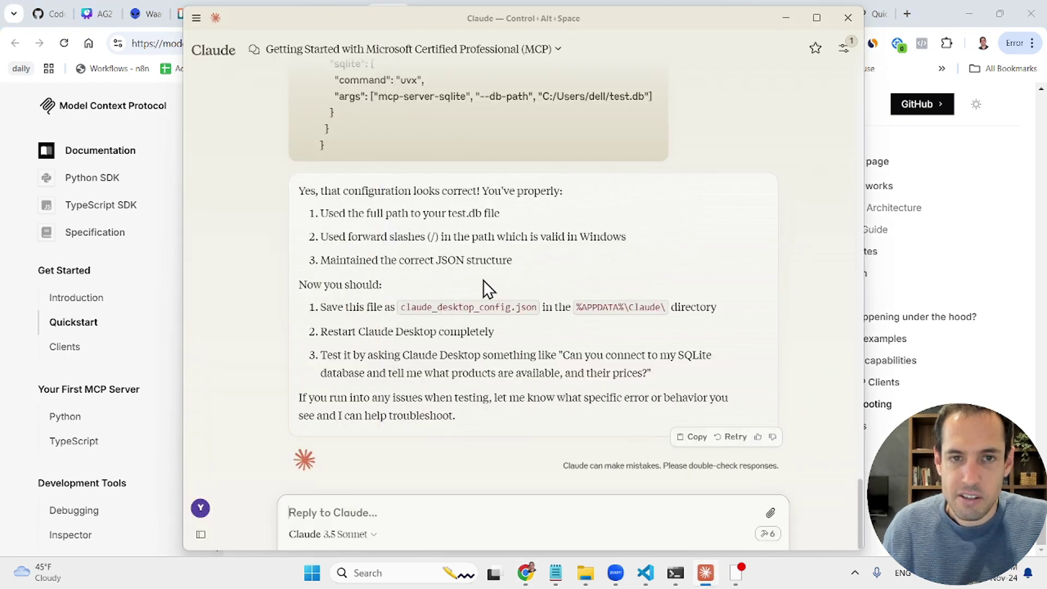
scroll(502, 175, "up", 15)
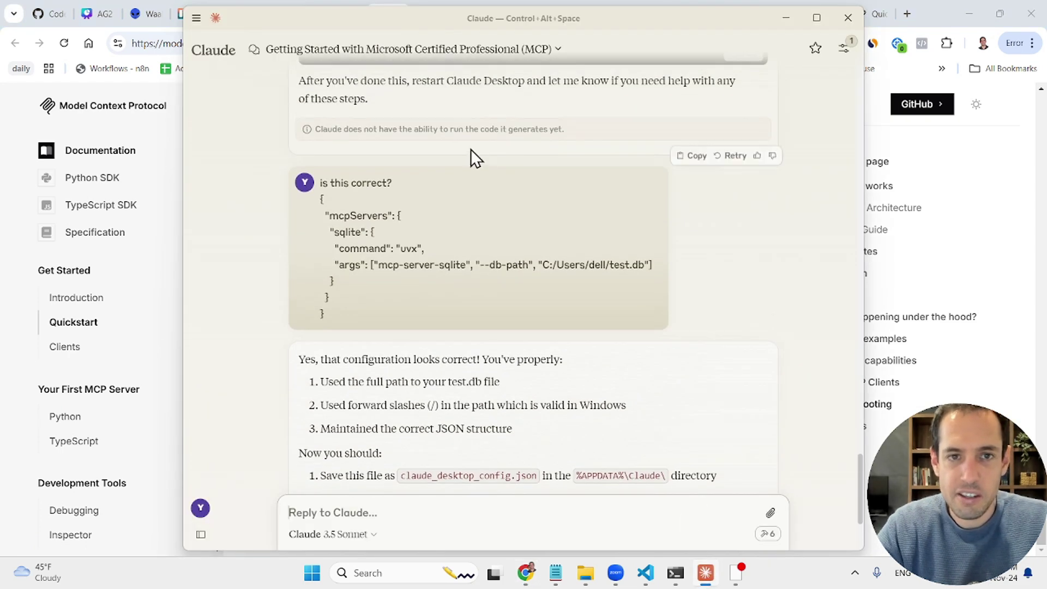
scroll(470, 158, "up", 20)
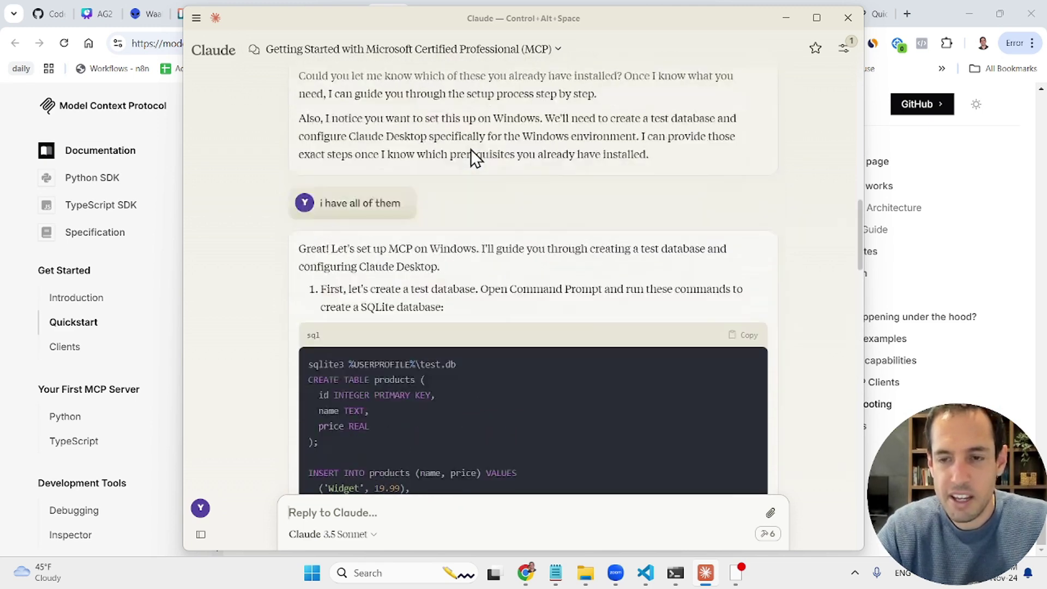
scroll(470, 148, "up", 1)
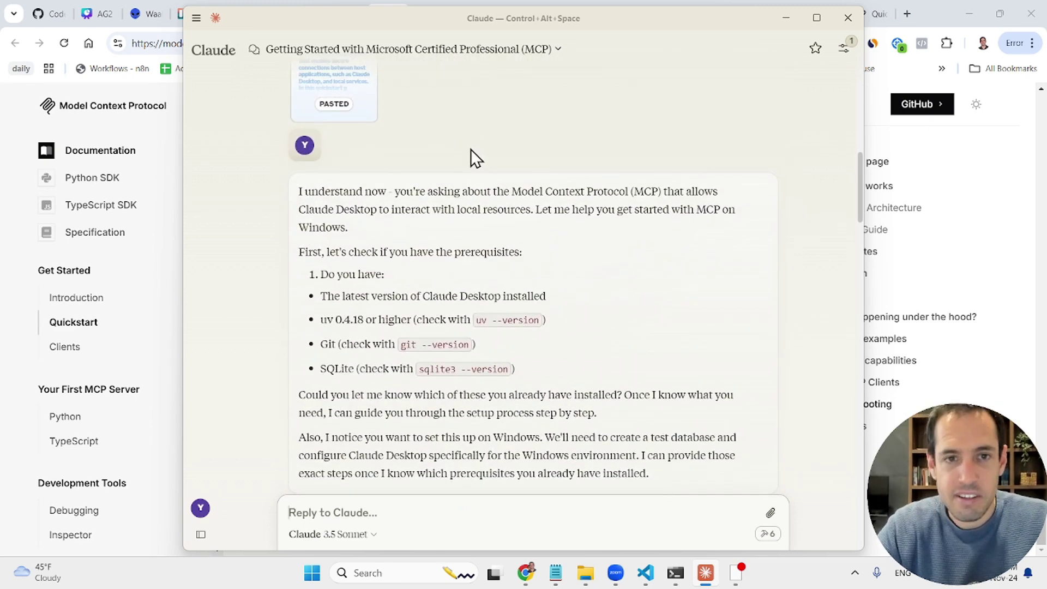
scroll(470, 149, "up", 2)
scroll(466, 165, "up", 3)
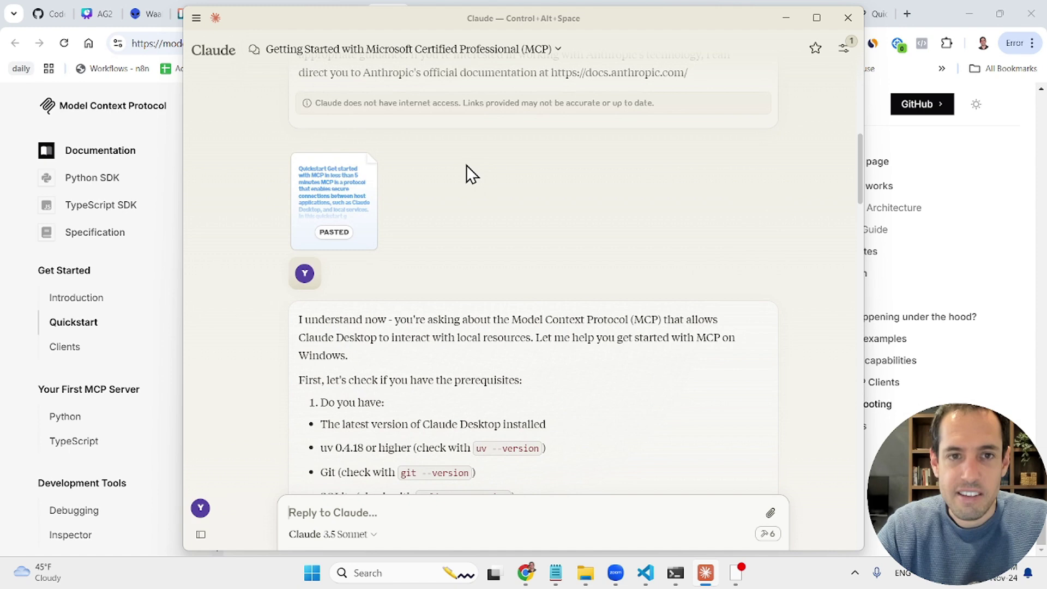
scroll(467, 165, "up", 8)
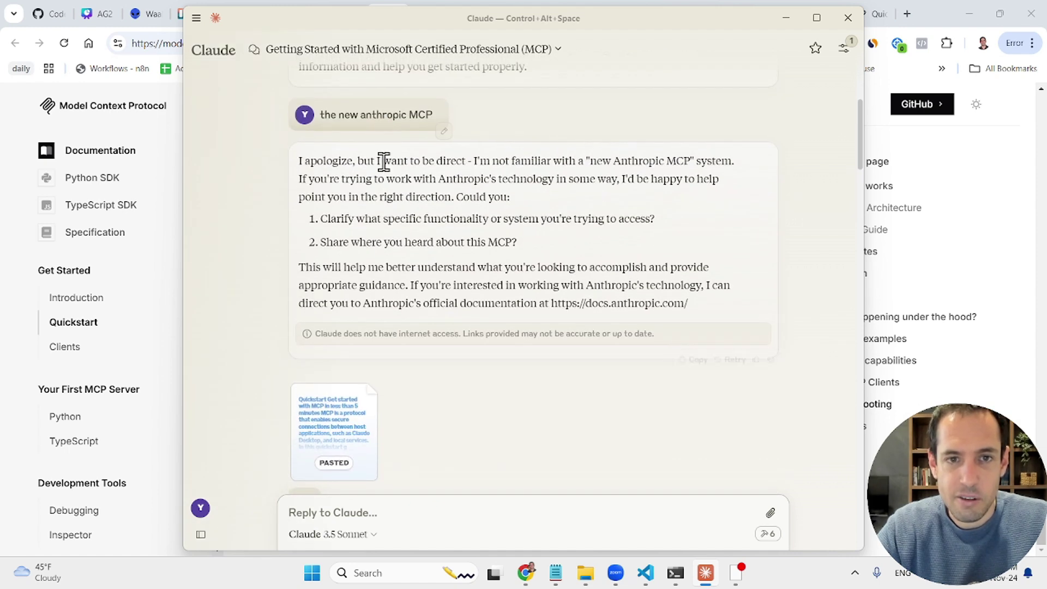
Step: Read down to the steps for saving claude_desktop_config.json and restarting, then show the Recents sidebar
scroll(384, 162, "down", 12)
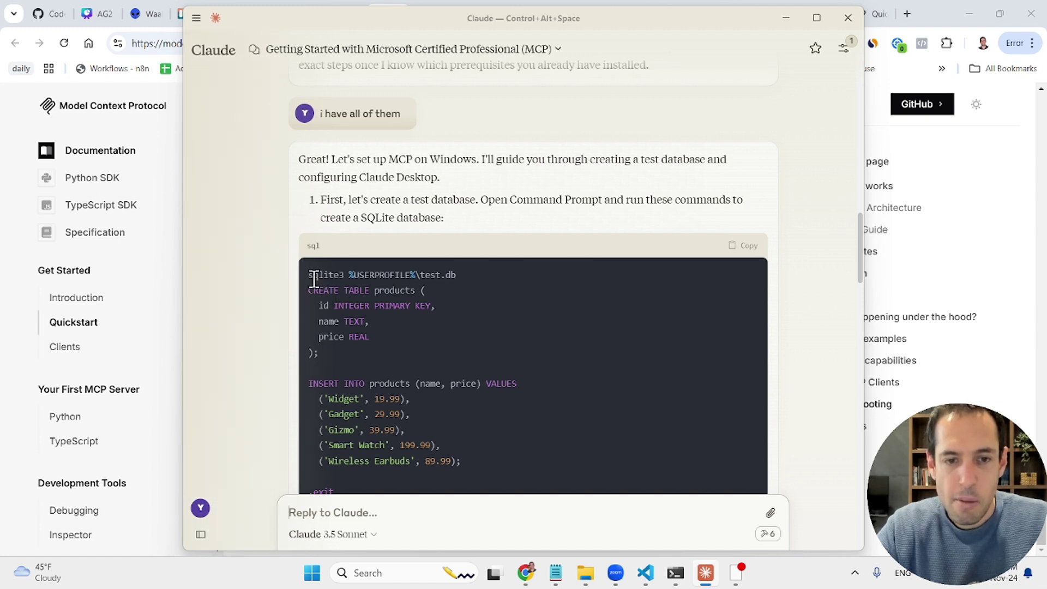
scroll(314, 279, "down", 4)
scroll(322, 278, "down", 3)
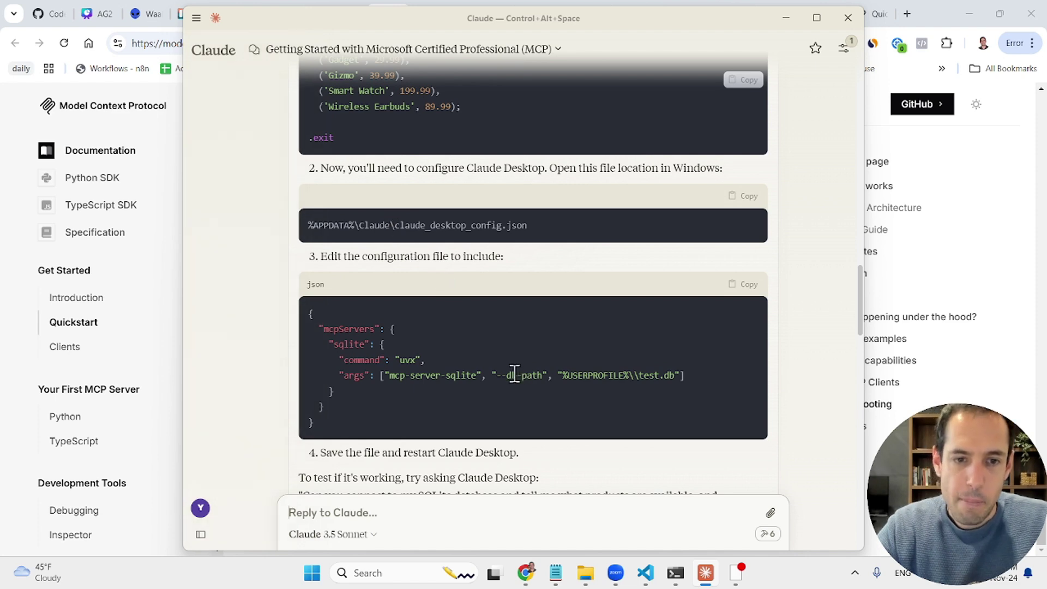
scroll(515, 375, "down", 4)
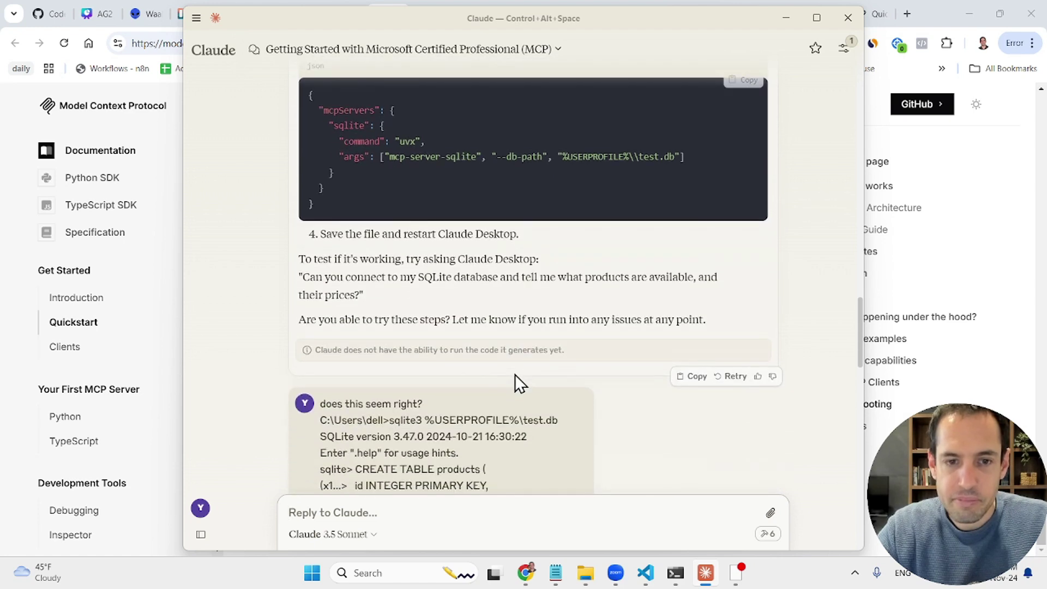
scroll(515, 375, "down", 2)
scroll(466, 376, "down", 2)
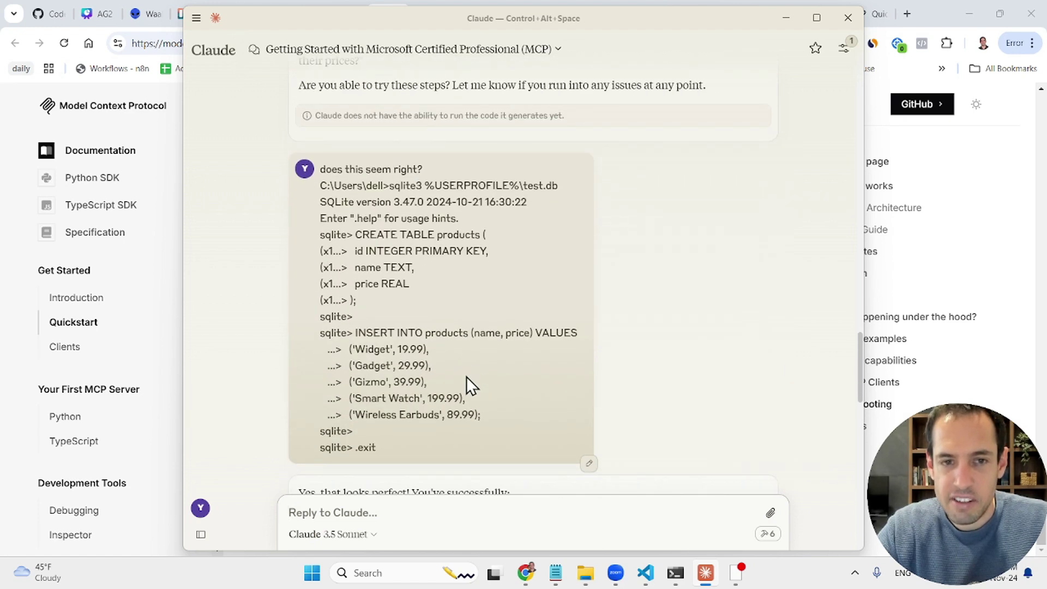
scroll(466, 377, "down", 6)
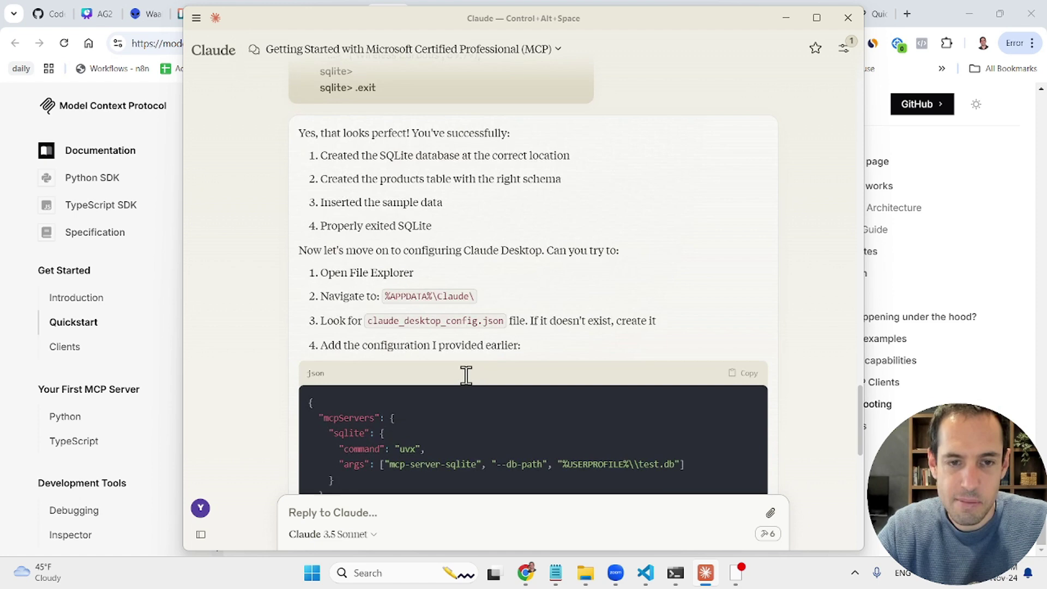
scroll(466, 375, "down", 9)
scroll(470, 415, "down", 1)
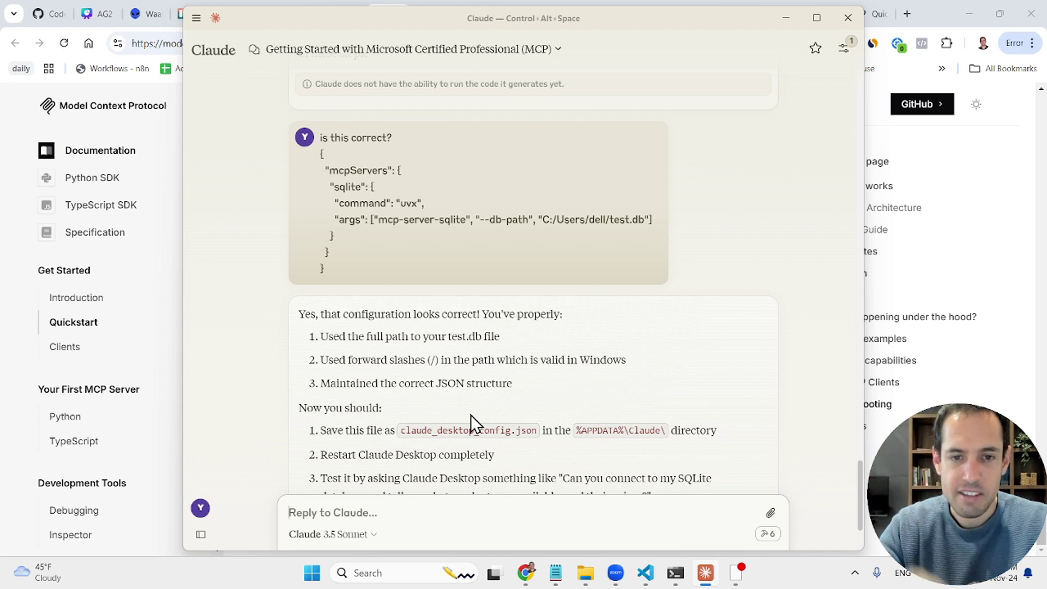
scroll(470, 414, "down", 2)
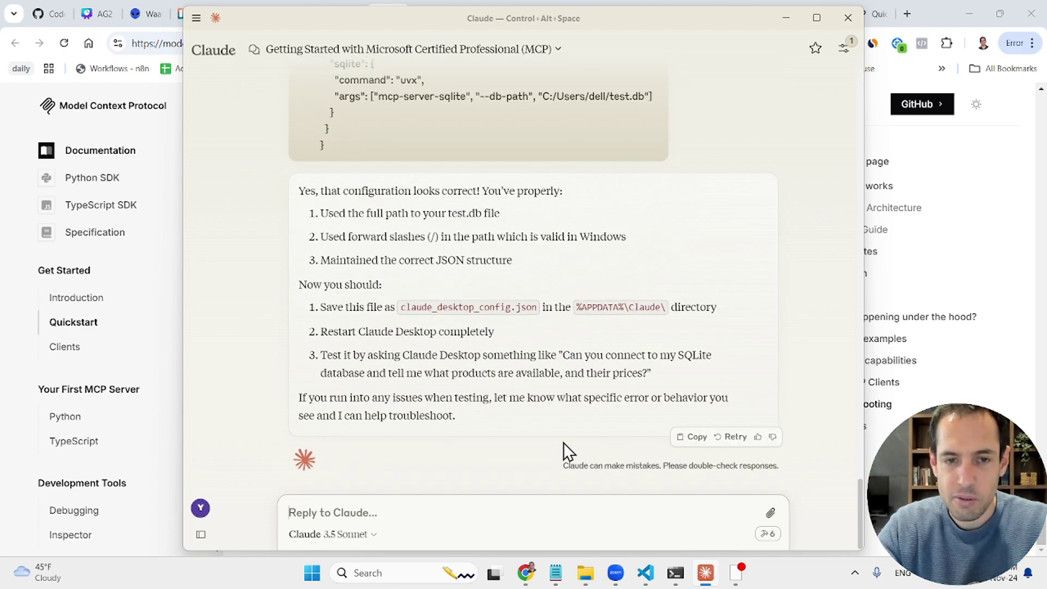
mouse_move(215, 62)
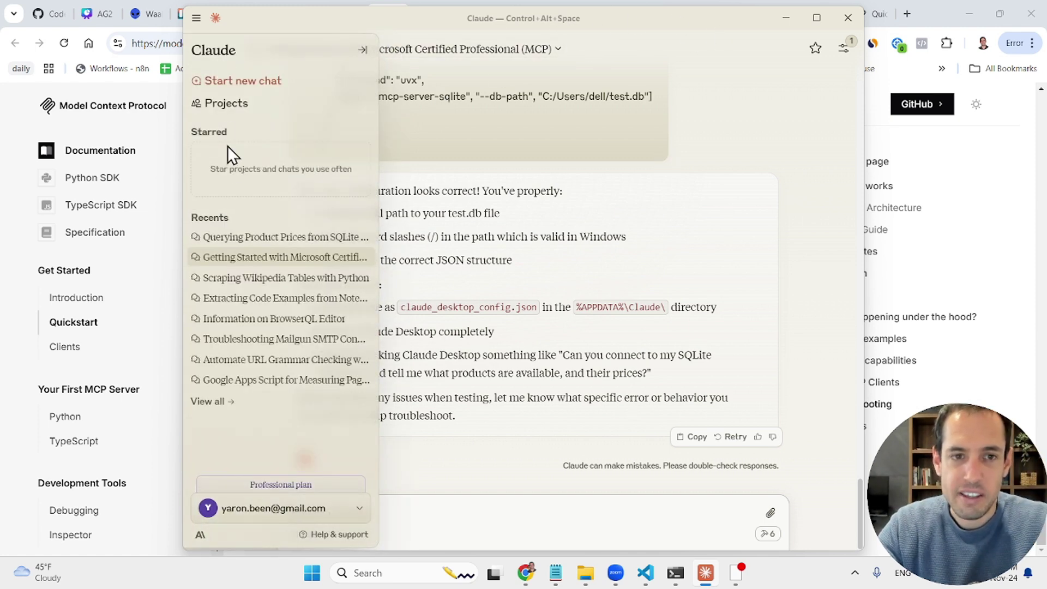
Step: Open 'Querying Product Prices from SQLite Database' and review its five products, Widget $19.99 to Smart Watch $199.99
left_click(264, 239)
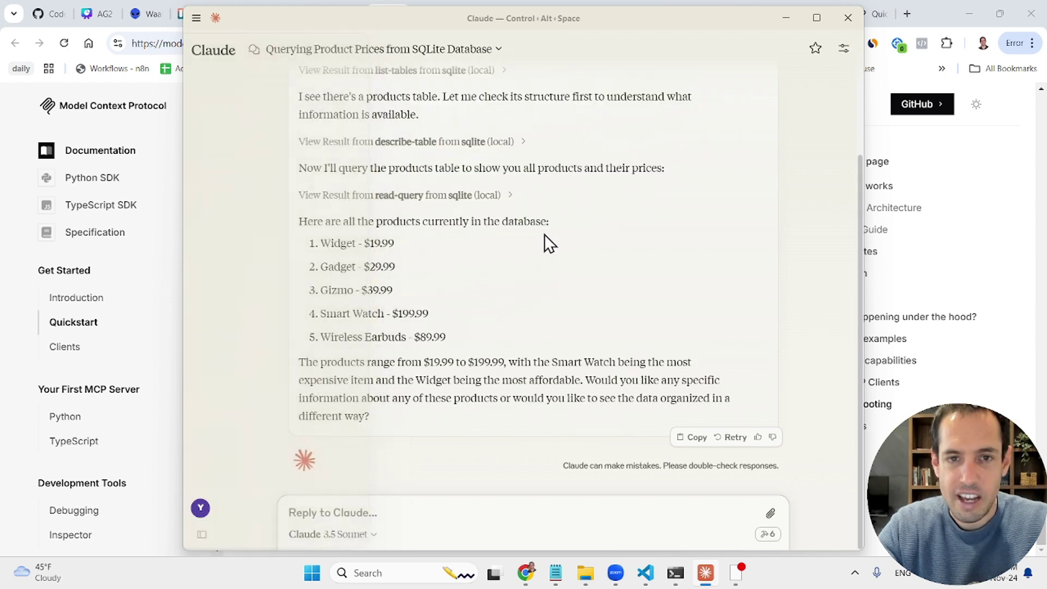
scroll(474, 284, "up", 3)
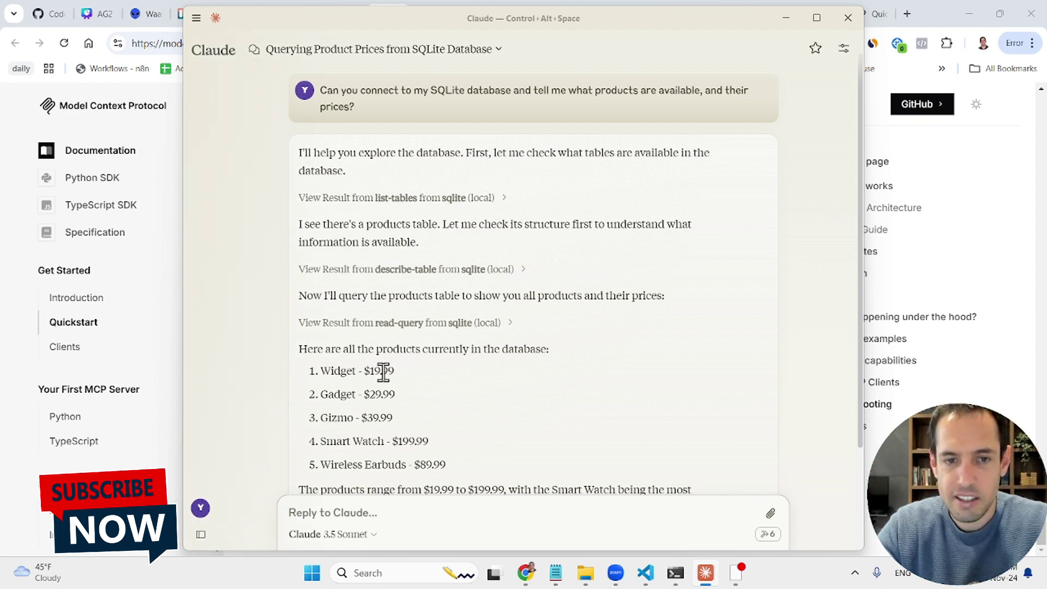
scroll(386, 369, "down", 2)
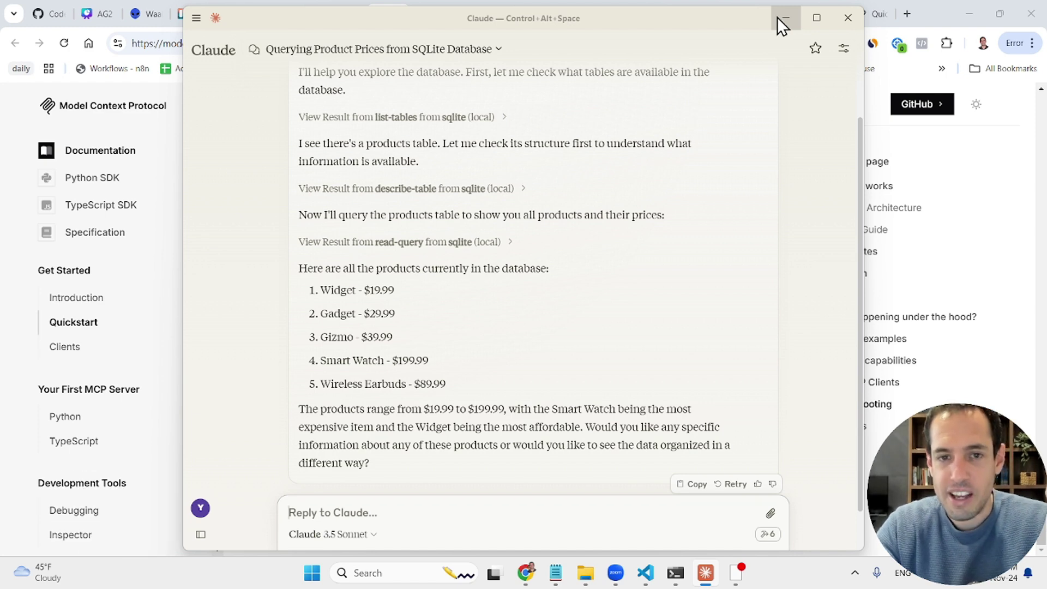
Step: Minimize Claude and open the servers repository's Google Drive server in a new tab
left_click(786, 18)
left_click_drag(522, 219, 522, 195)
scroll(523, 202, "up", 8)
scroll(523, 199, "down", 1)
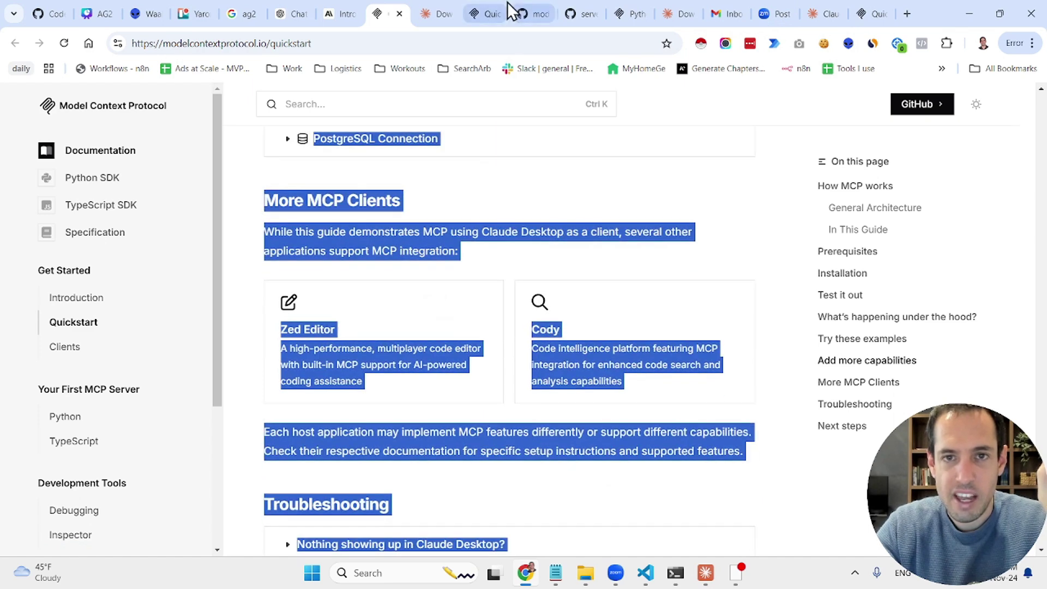
left_click(532, 15)
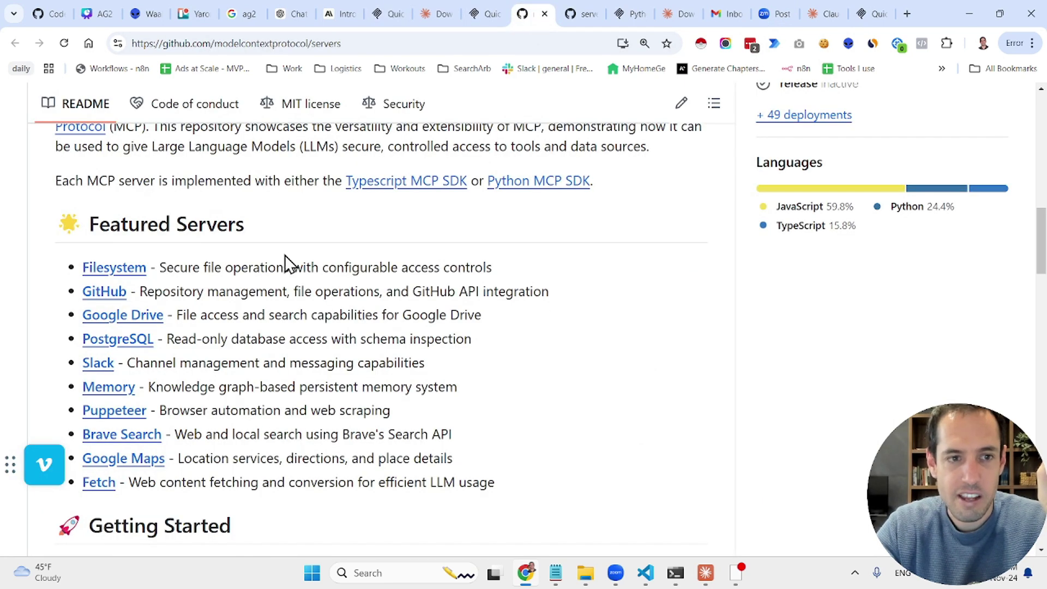
right_click(150, 322)
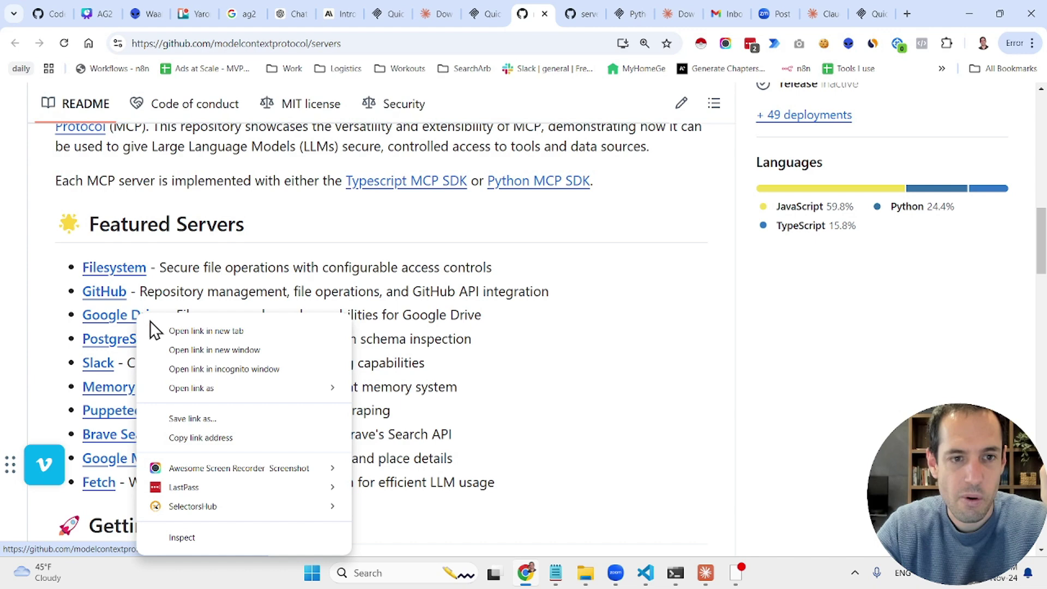
left_click(167, 332)
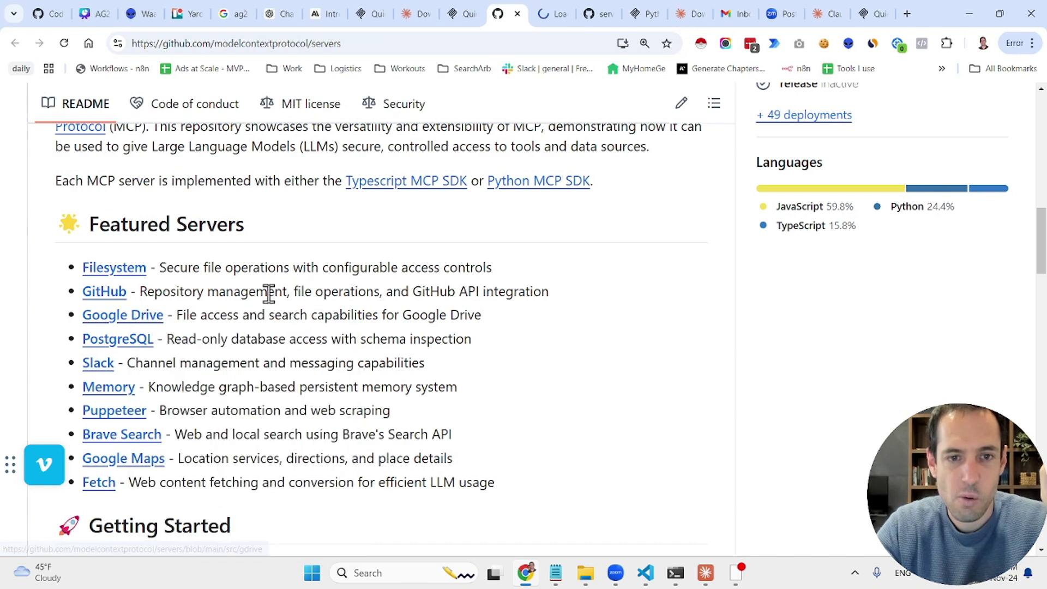
left_click(555, 14)
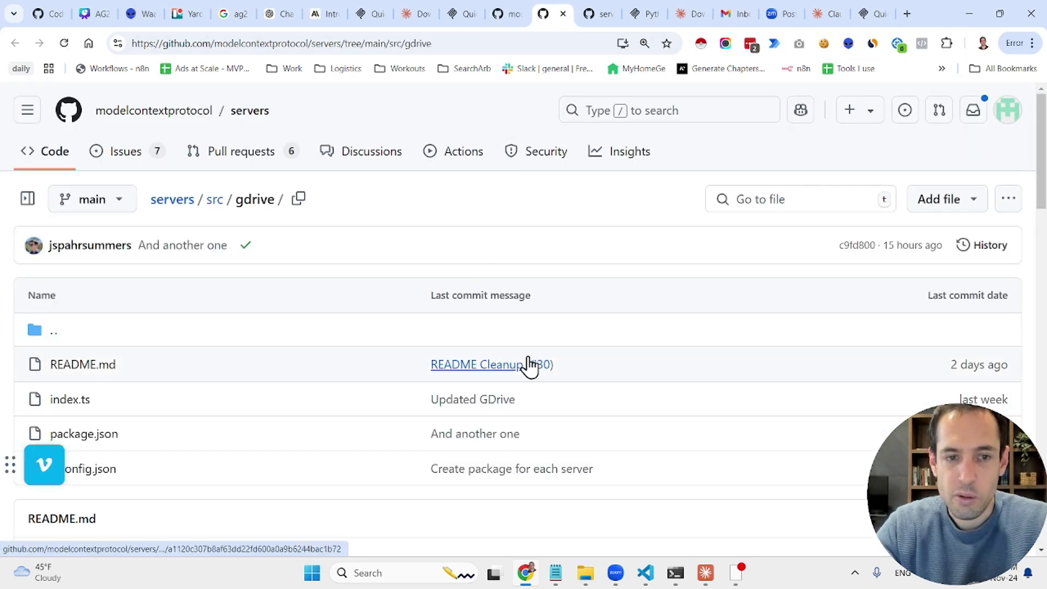
Step: Read the gdrive README through Resources, Getting started, Authentication and Usage with Desktop App, then scroll up
scroll(529, 365, "down", 6)
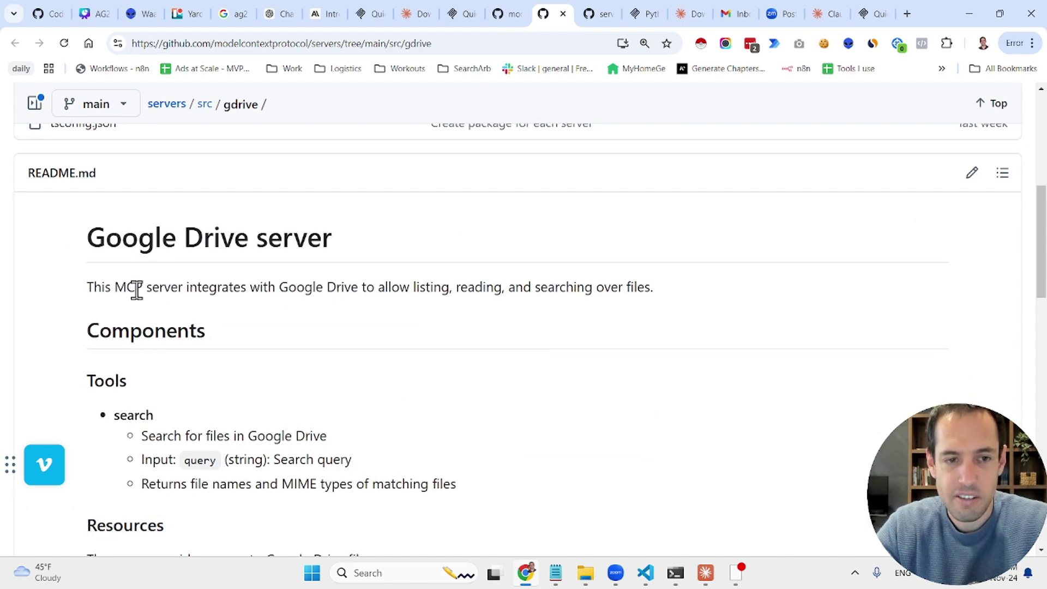
scroll(398, 391, "down", 3)
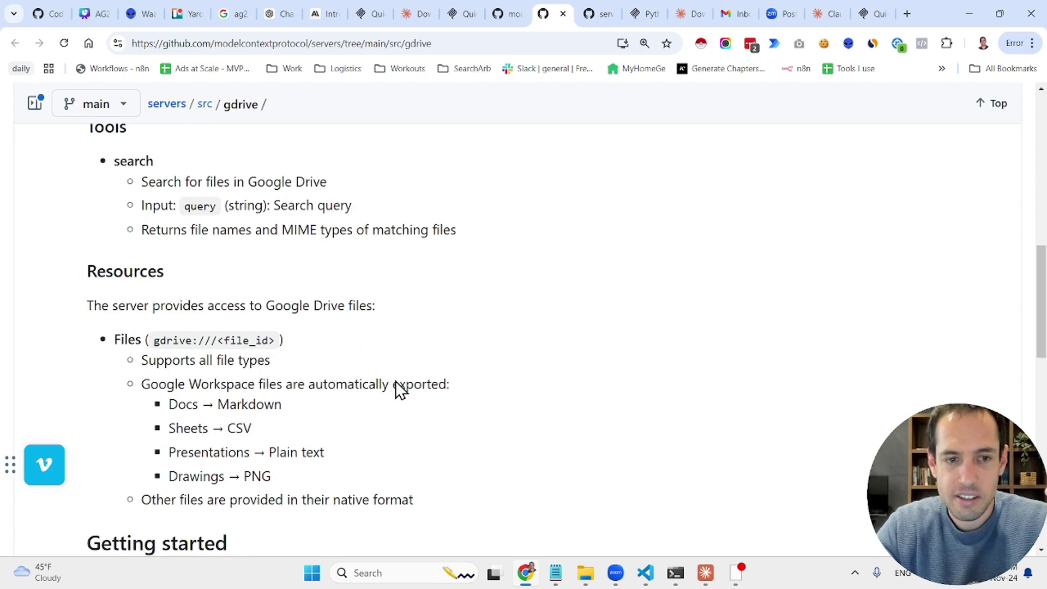
scroll(355, 377, "down", 1)
scroll(269, 373, "down", 7)
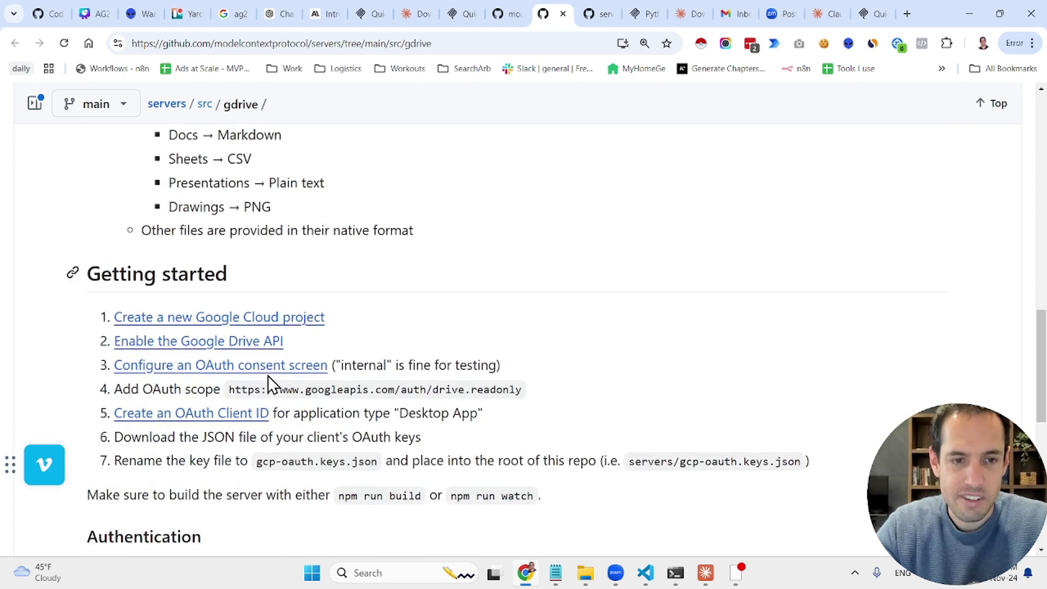
scroll(267, 376, "down", 2)
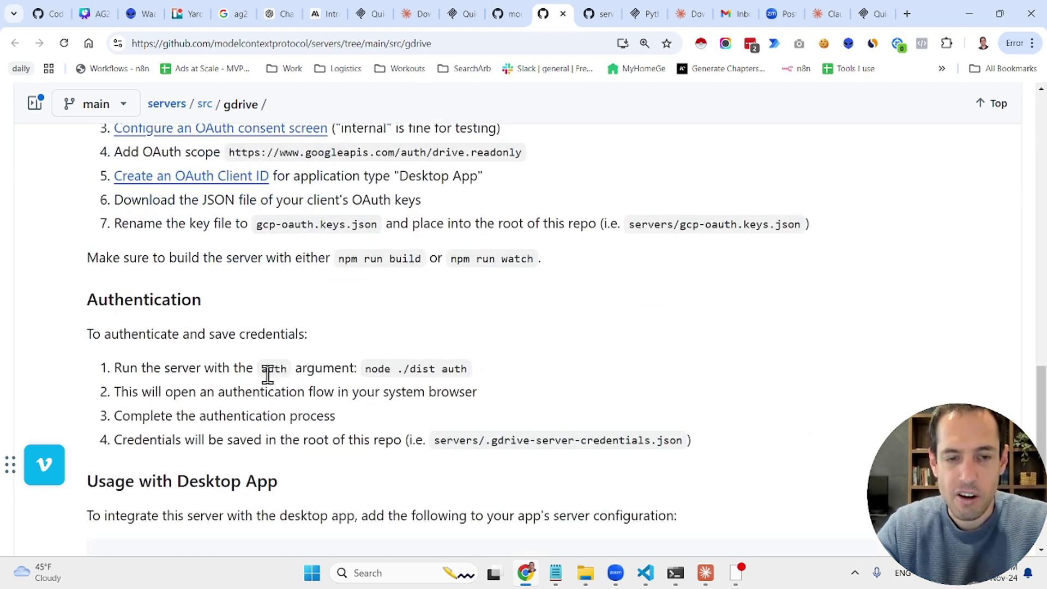
scroll(267, 375, "down", 2)
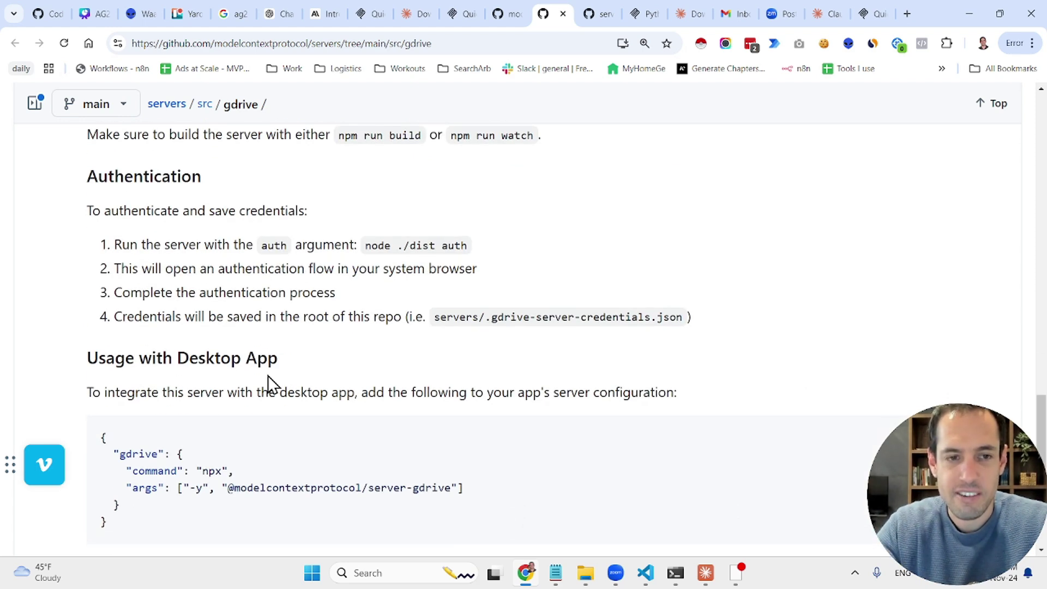
scroll(296, 406, "down", 2)
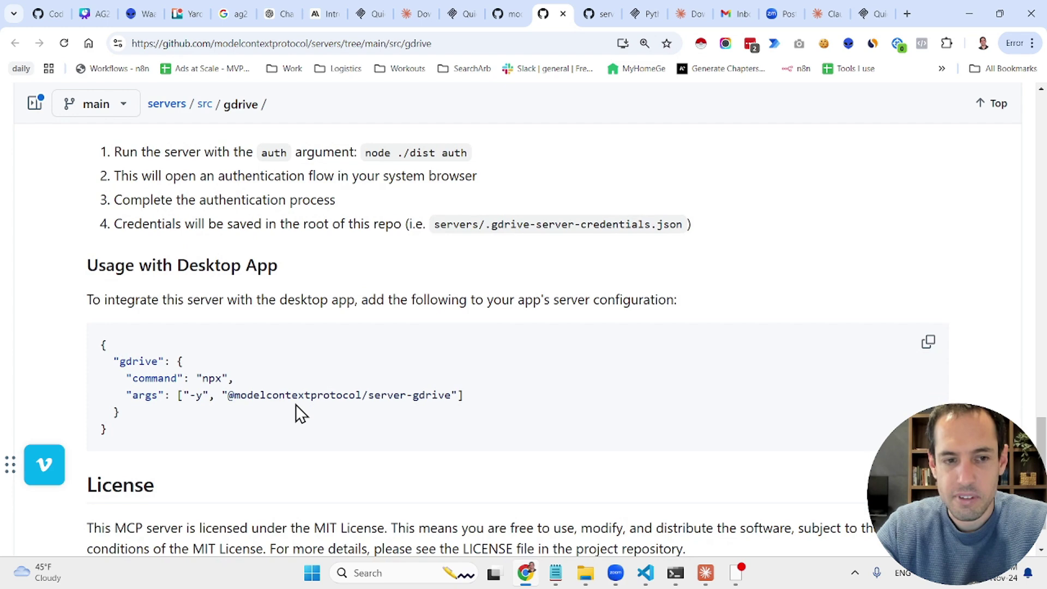
scroll(428, 218, "up", 10)
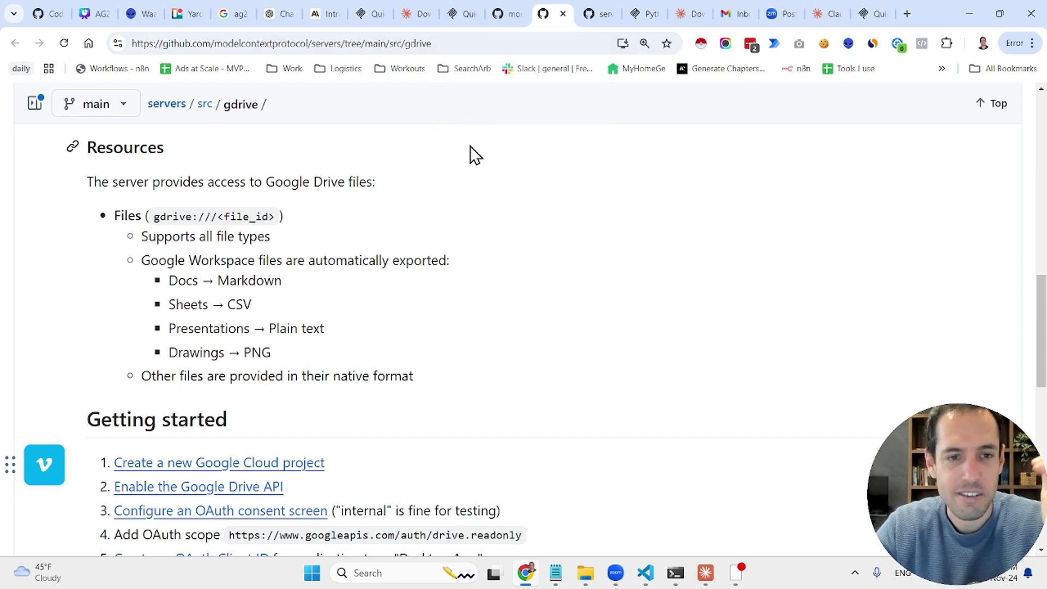
scroll(474, 194, "up", 8)
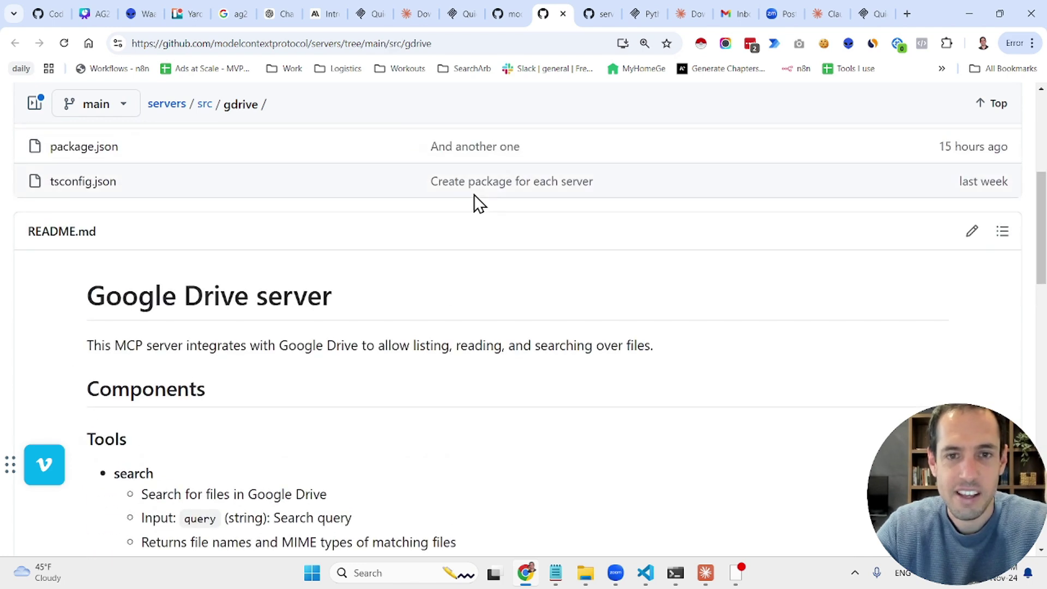
scroll(474, 194, "up", 5)
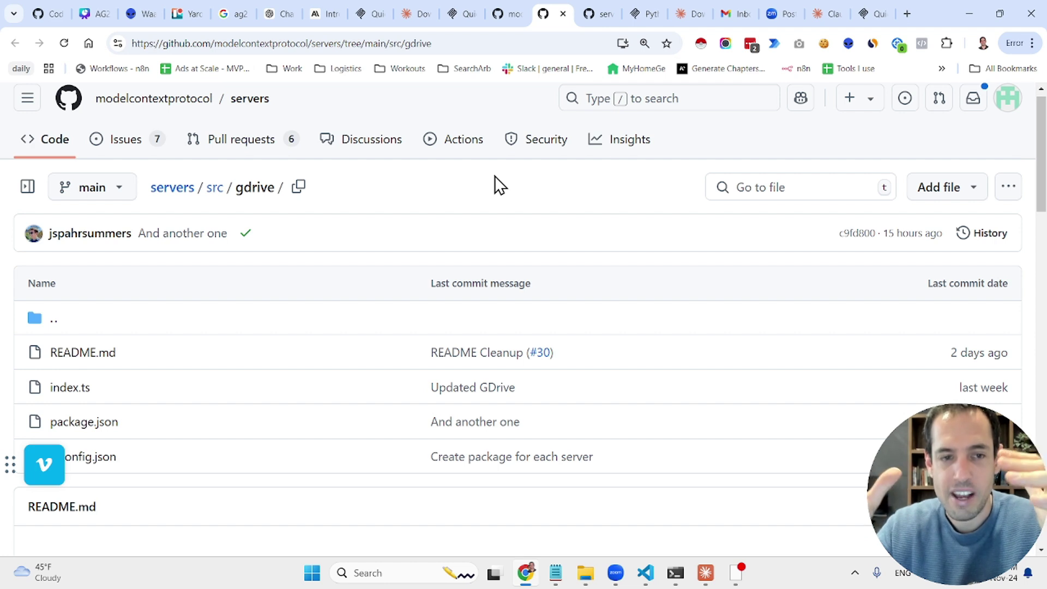
Step: Return to the MCP announcement article and follow its 'open-source repository' link
left_click(323, 16)
scroll(534, 415, "down", 6)
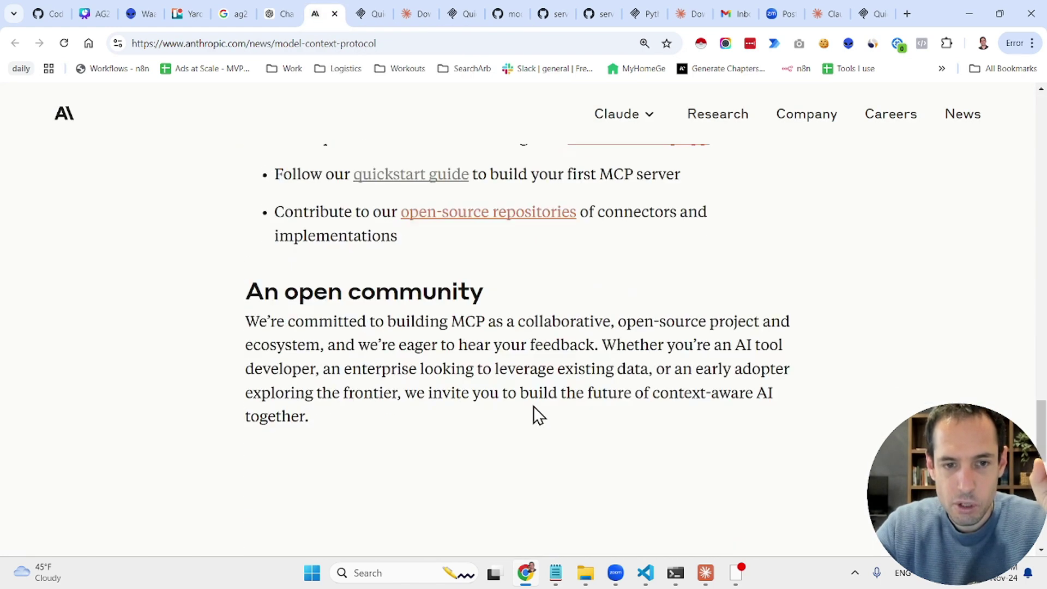
scroll(534, 415, "up", 2)
scroll(533, 415, "up", 1)
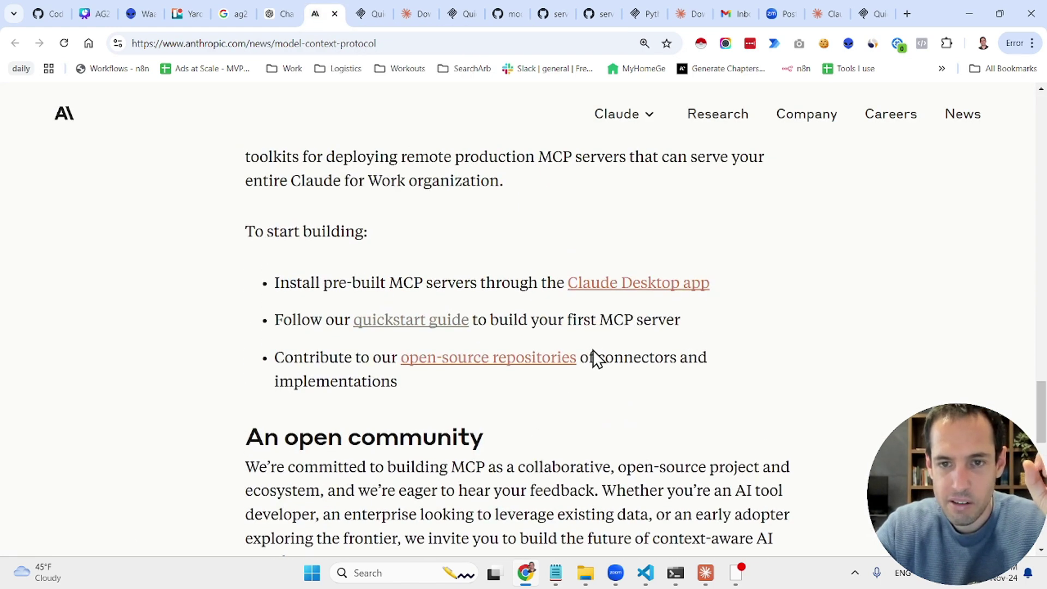
scroll(576, 262, "up", 15)
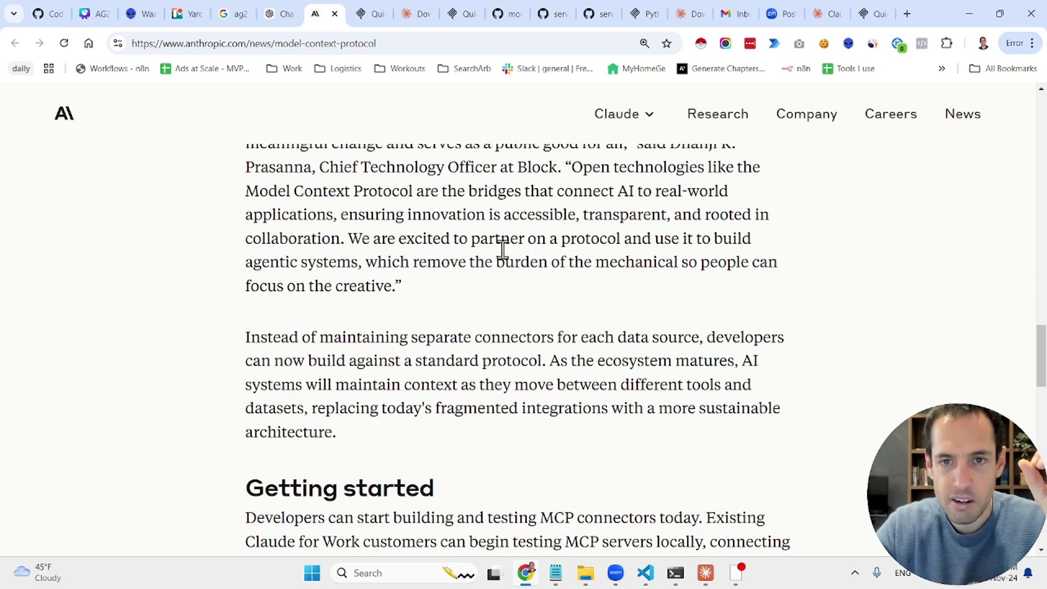
scroll(503, 252, "up", 1)
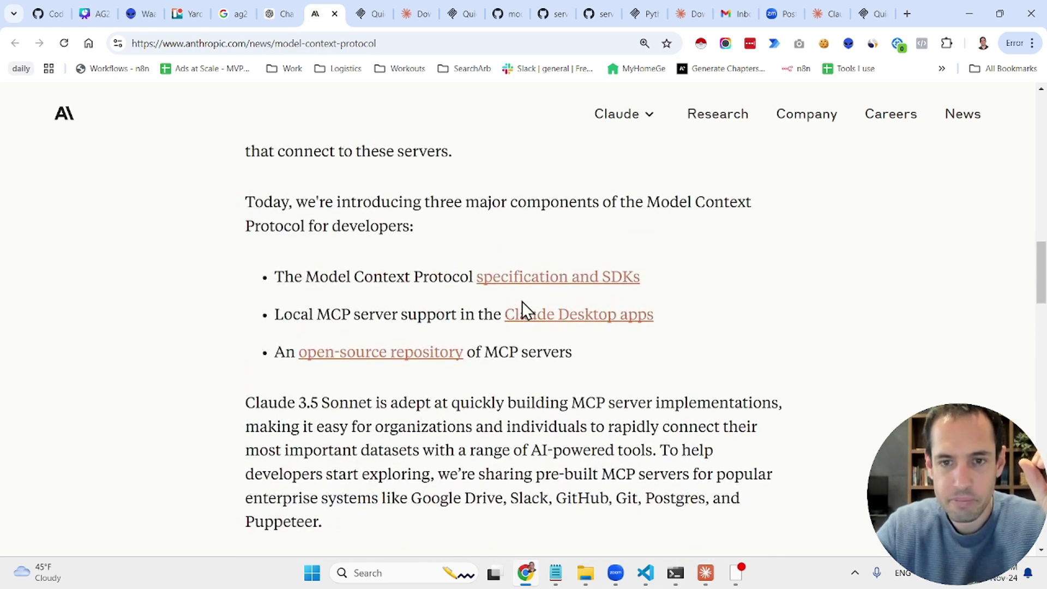
left_click(430, 355)
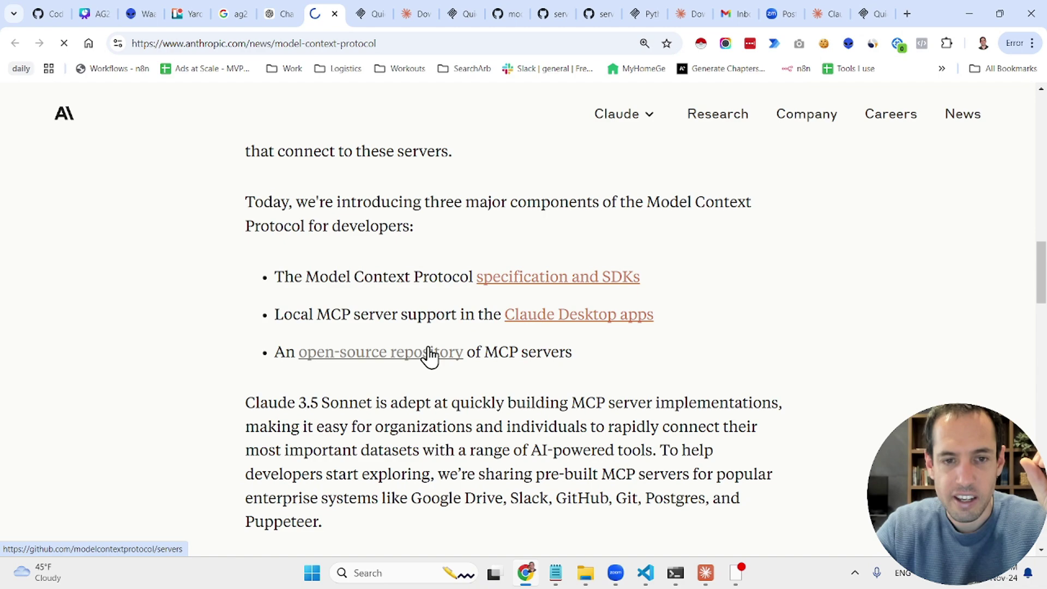
Step: Scroll down and back up through the modelcontextprotocol/servers README and its example configurations
scroll(462, 341, "down", 10)
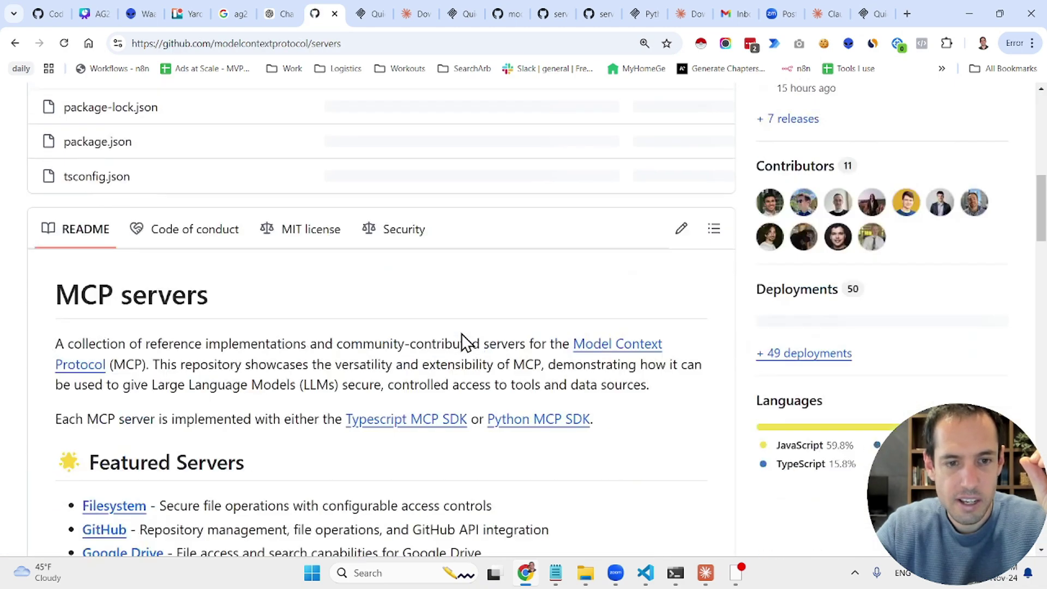
scroll(462, 334, "down", 20)
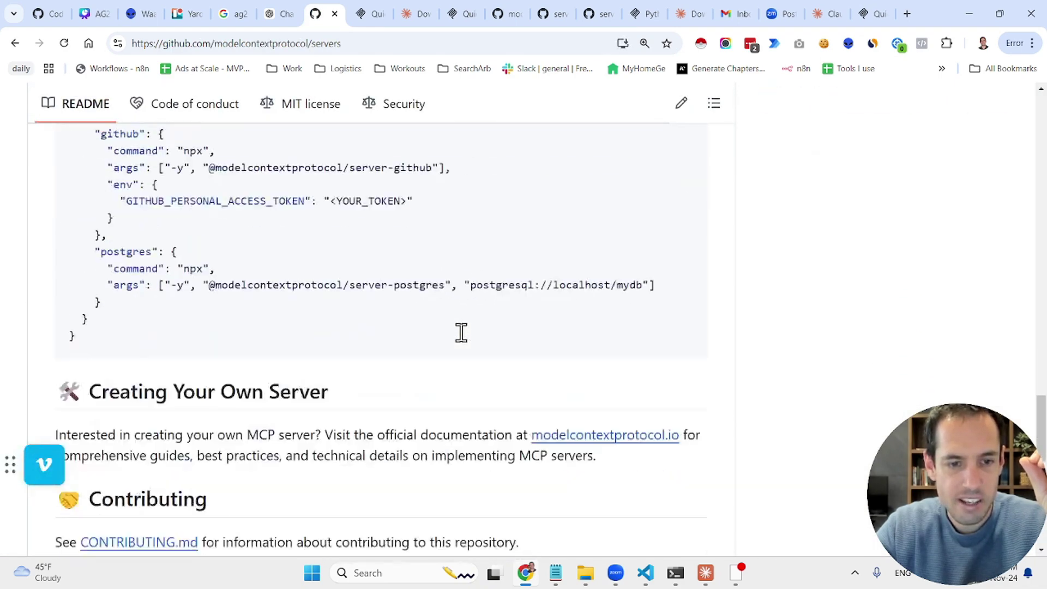
scroll(462, 334, "down", 5)
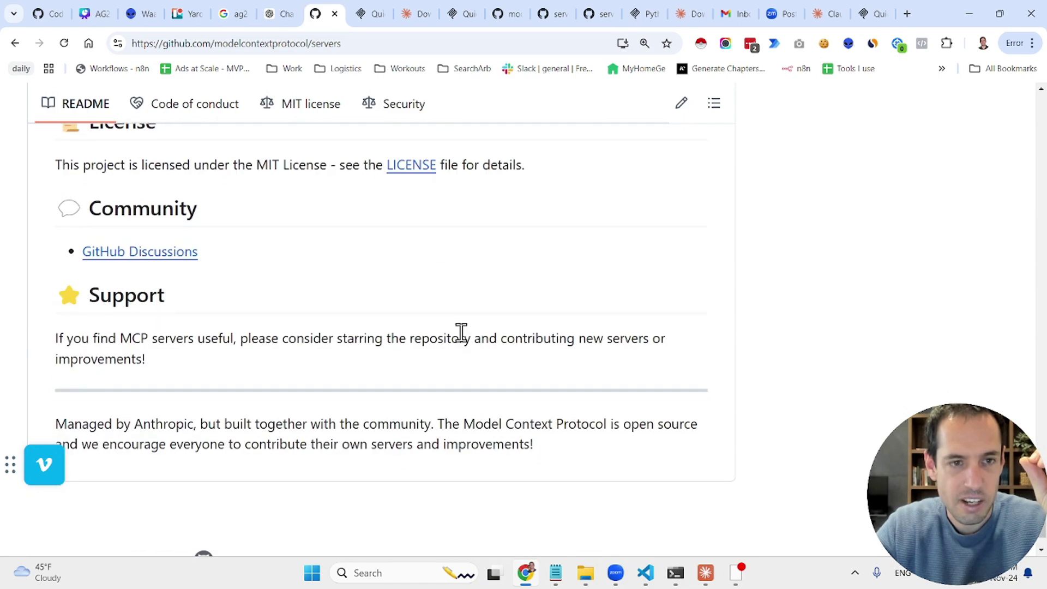
scroll(462, 334, "up", 3)
scroll(462, 333, "up", 20)
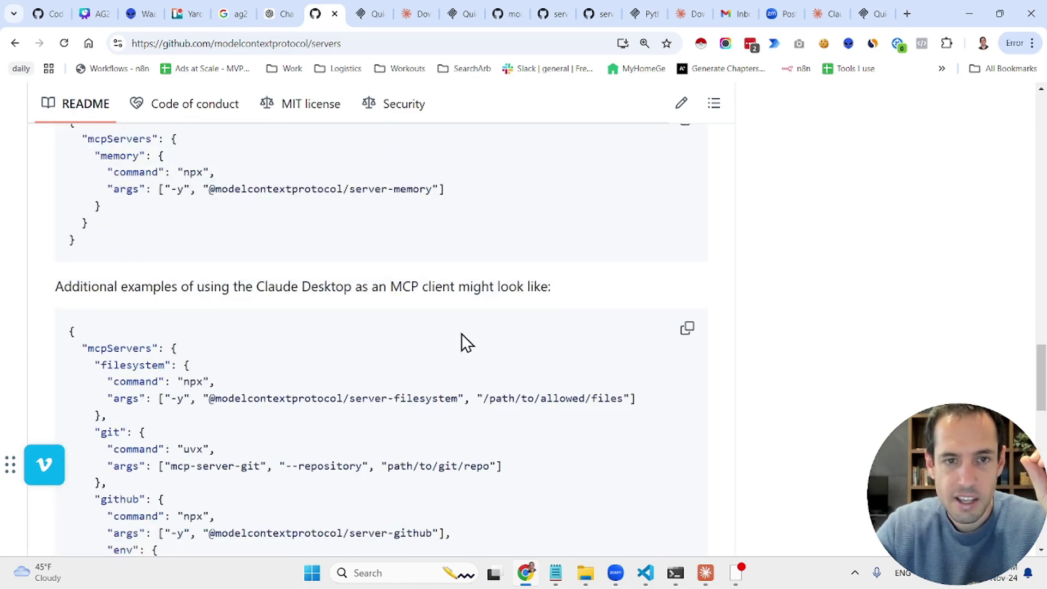
scroll(462, 334, "up", 2)
left_click(423, 14)
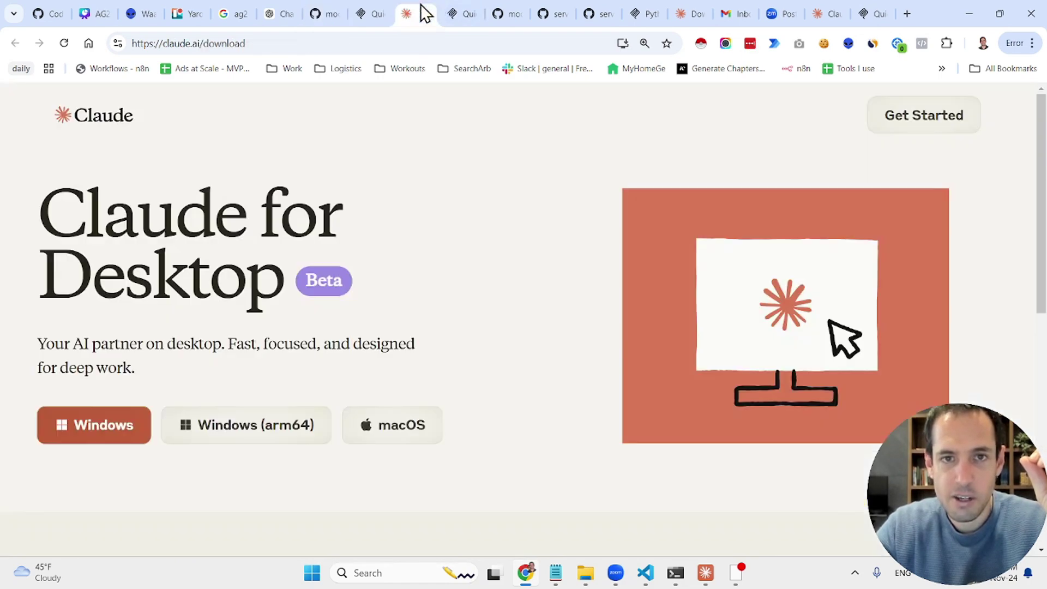
left_click(635, 15)
scroll(491, 273, "down", 1)
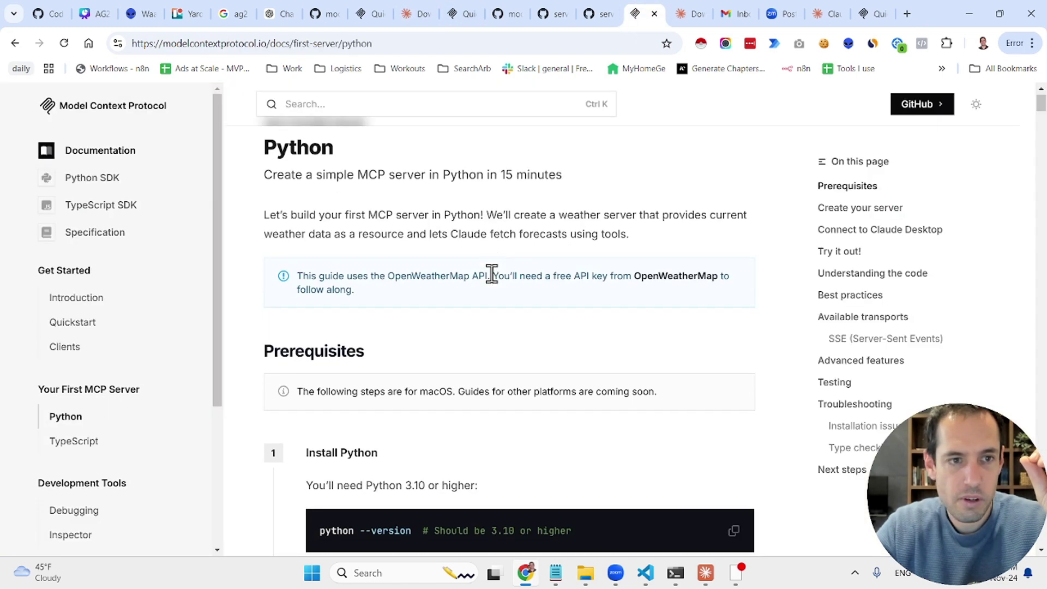
scroll(491, 273, "up", 1)
left_click(77, 304)
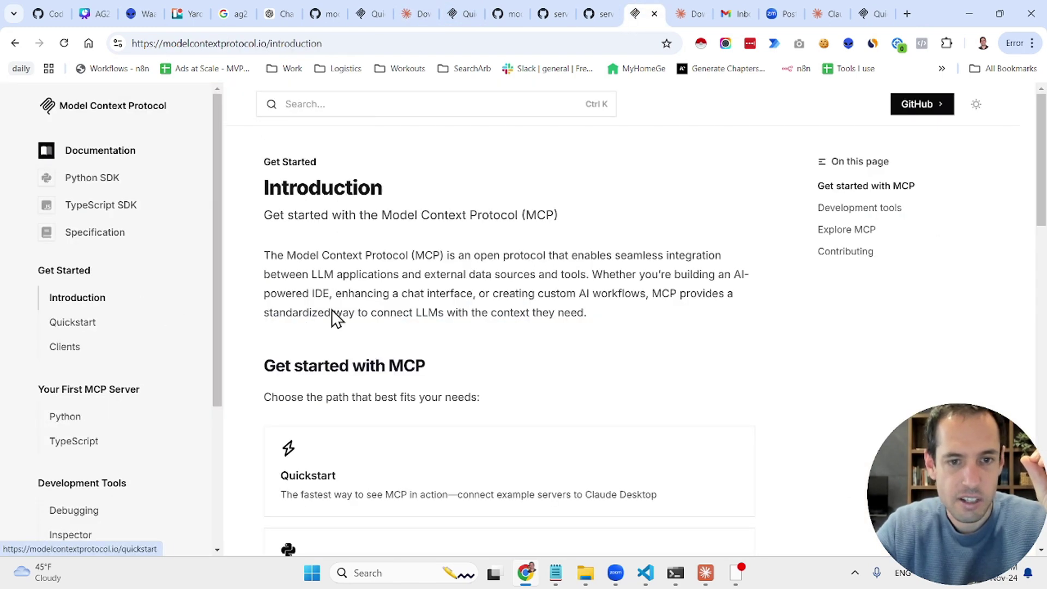
scroll(331, 309, "down", 3)
left_click(407, 234)
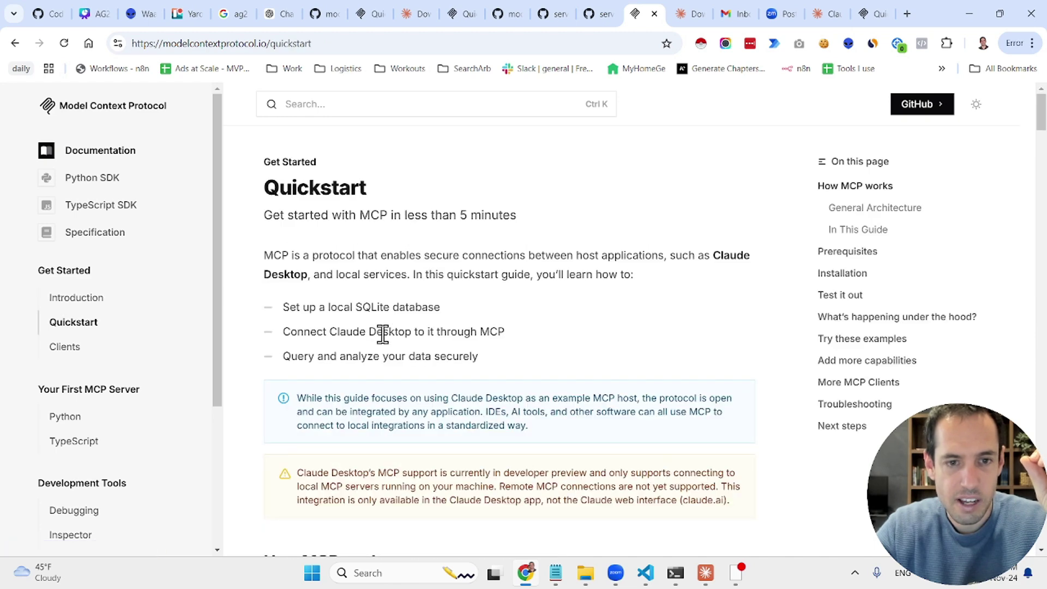
scroll(384, 332, "down", 5)
scroll(383, 334, "down", 4)
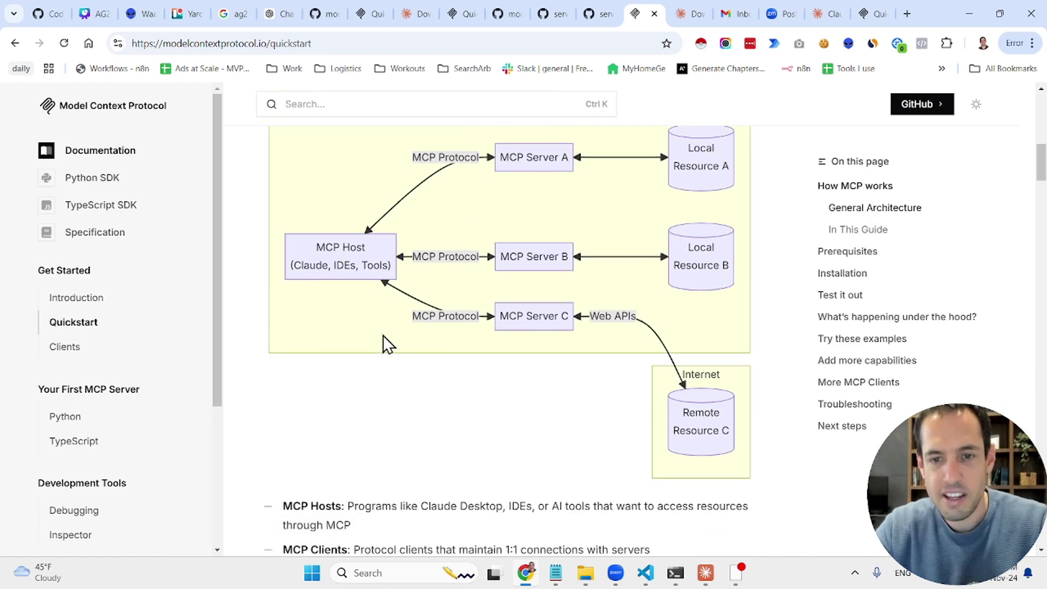
scroll(383, 335, "up", 2)
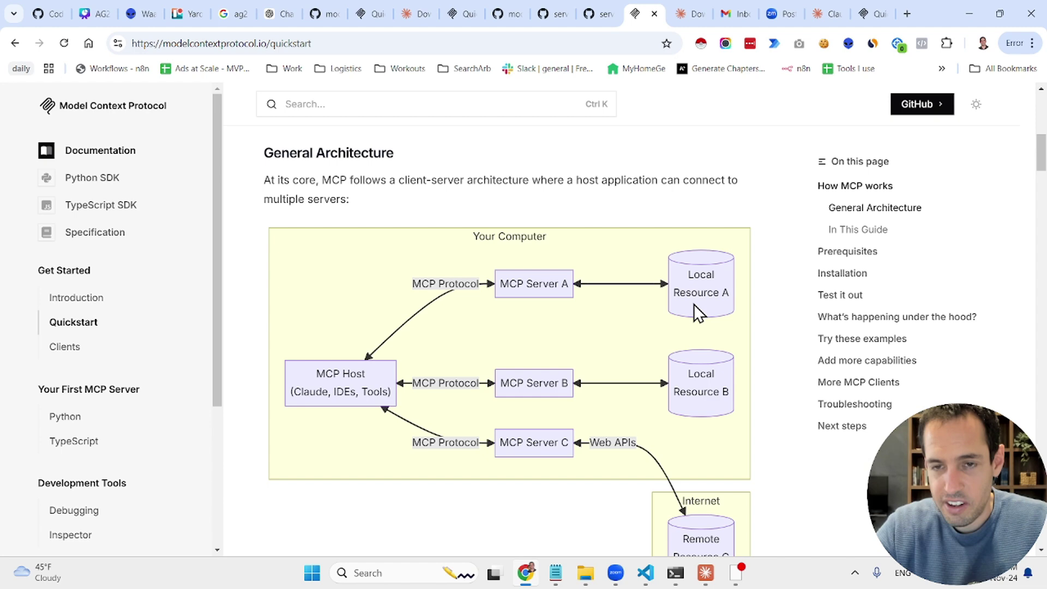
scroll(708, 298, "down", 2)
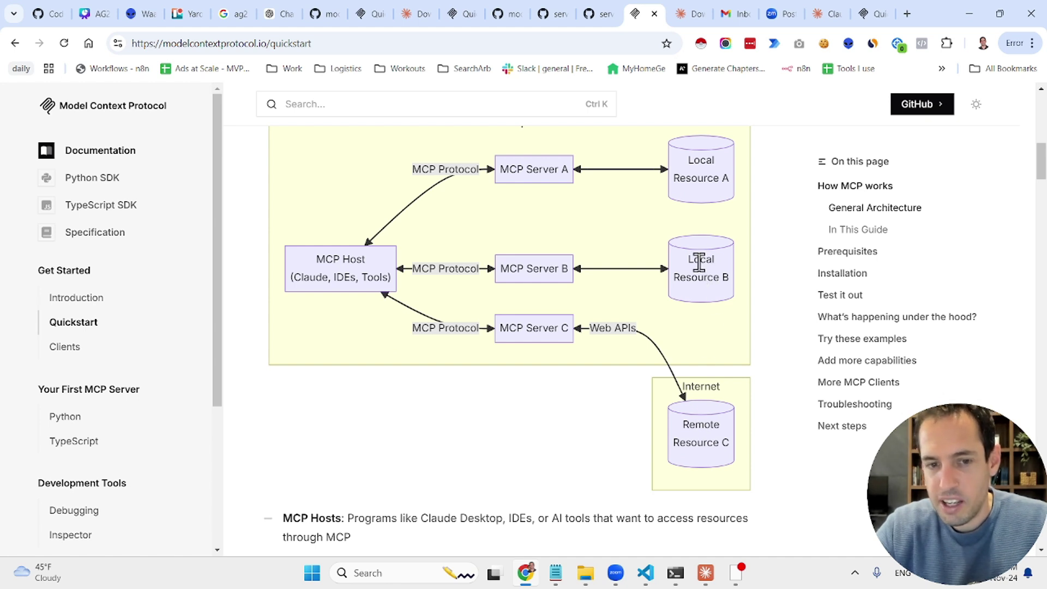
scroll(418, 456, "down", 3)
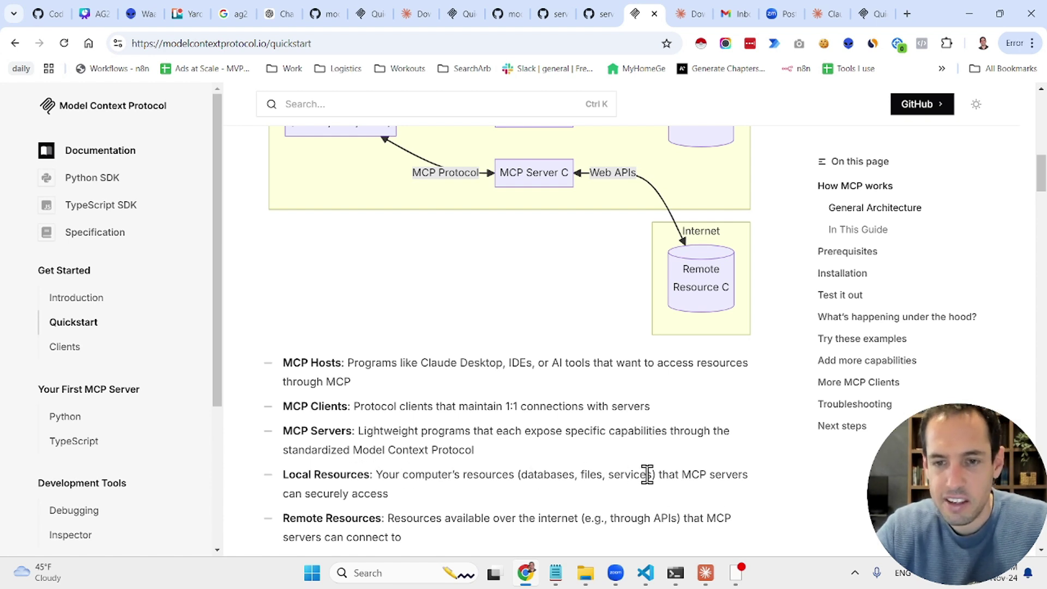
scroll(712, 477, "down", 1)
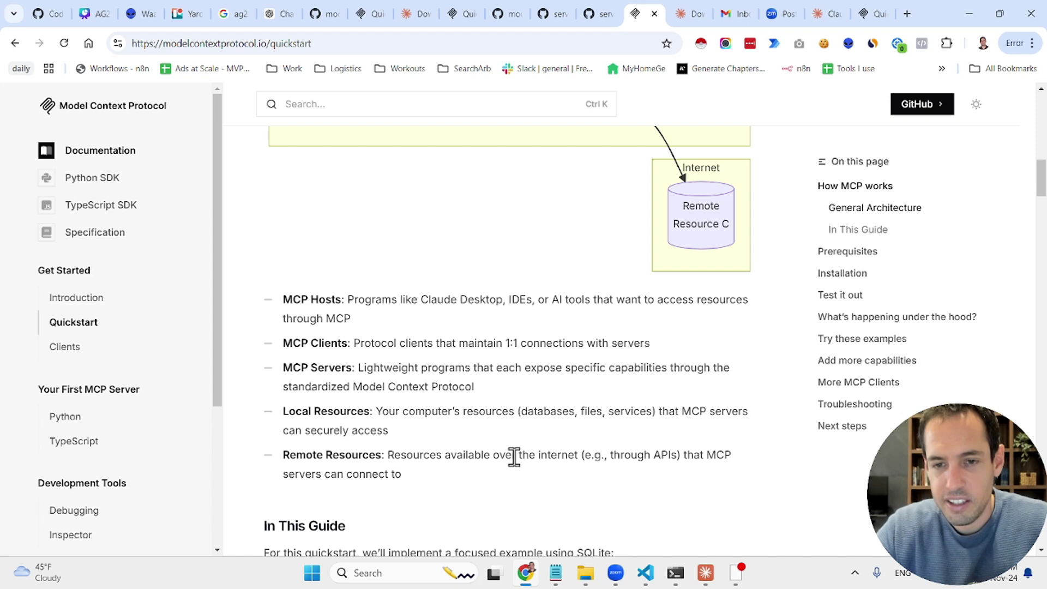
scroll(549, 456, "down", 3)
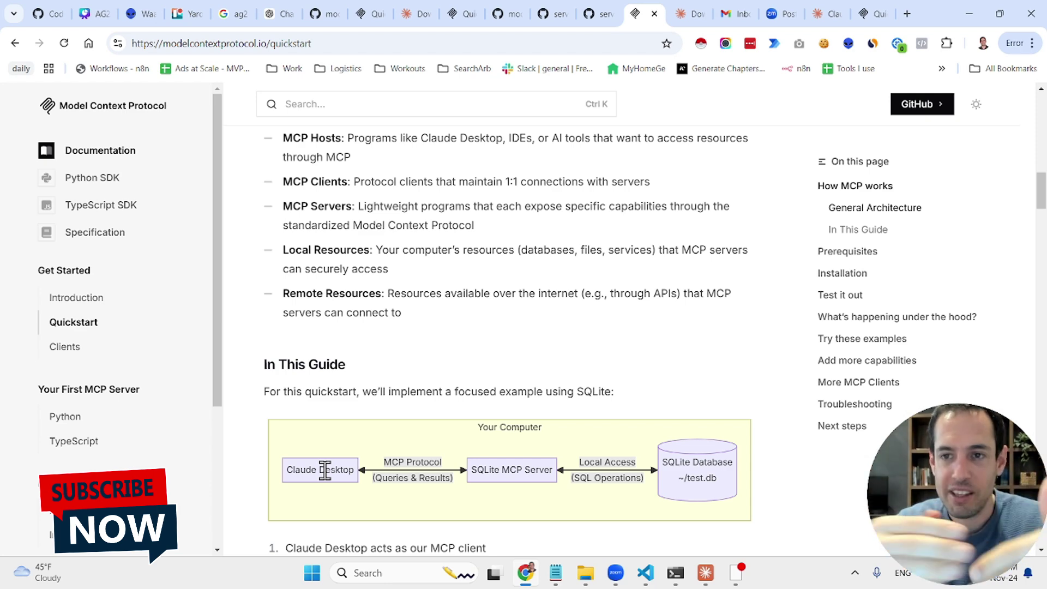
scroll(324, 471, "down", 10)
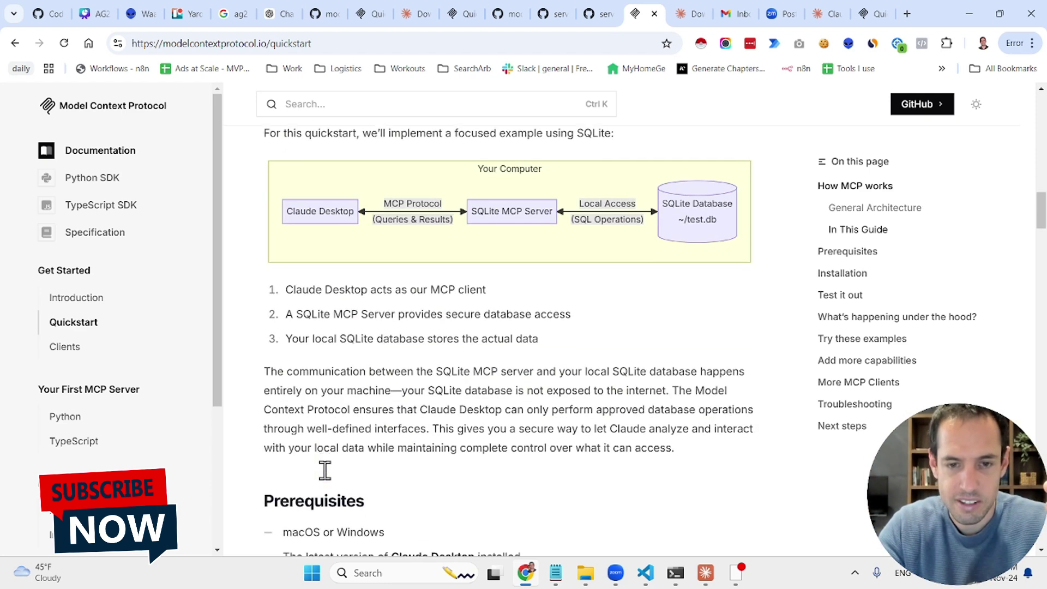
scroll(325, 478, "down", 20)
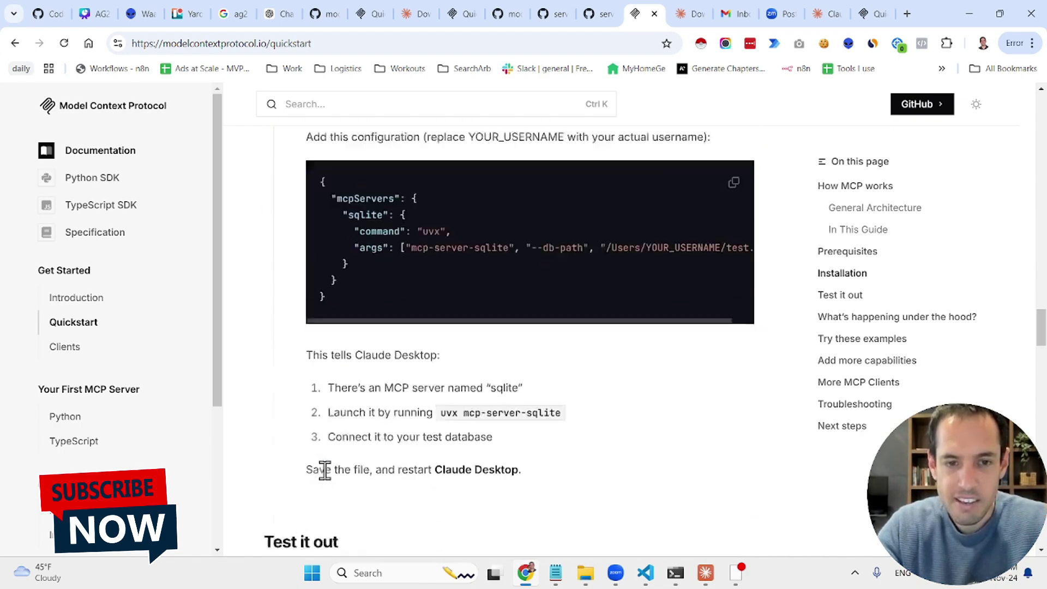
scroll(325, 472, "down", 8)
scroll(325, 472, "up", 5)
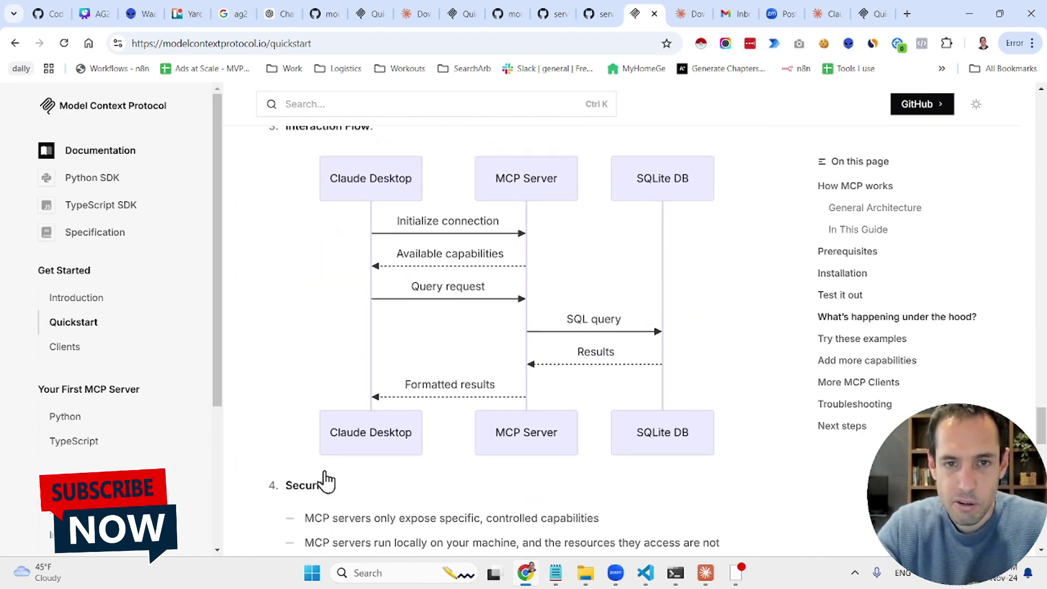
scroll(354, 277, "up", 1)
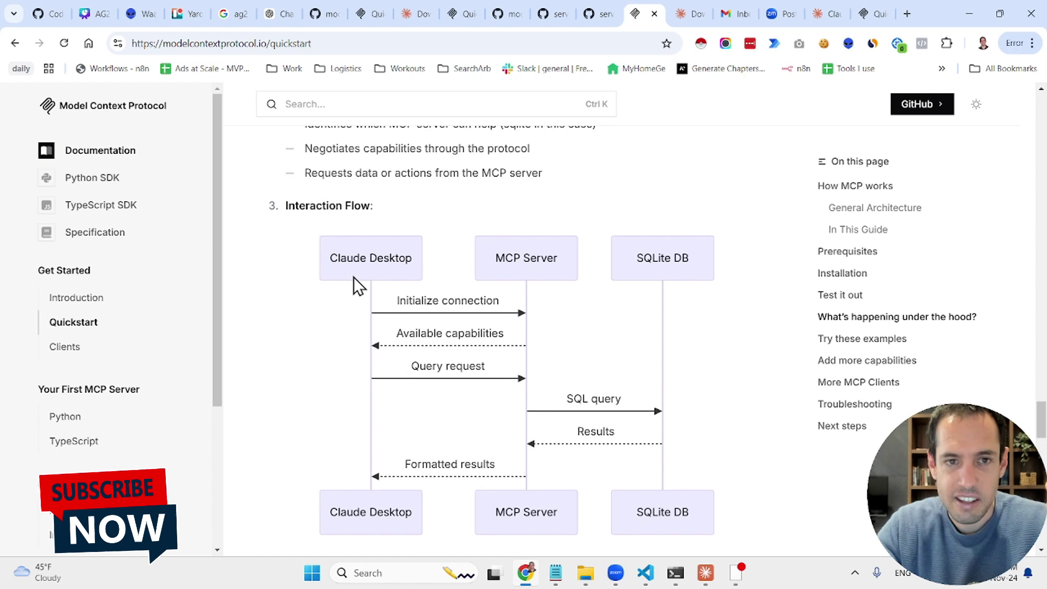
scroll(332, 275, "up", 2)
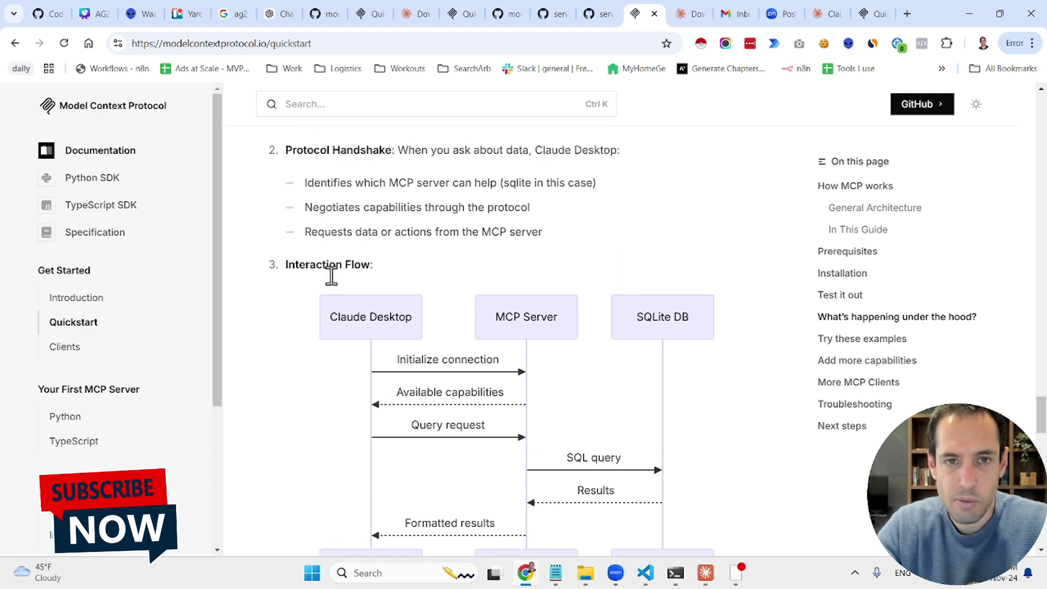
scroll(330, 274, "down", 6)
scroll(331, 274, "up", 3)
scroll(332, 277, "up", 4)
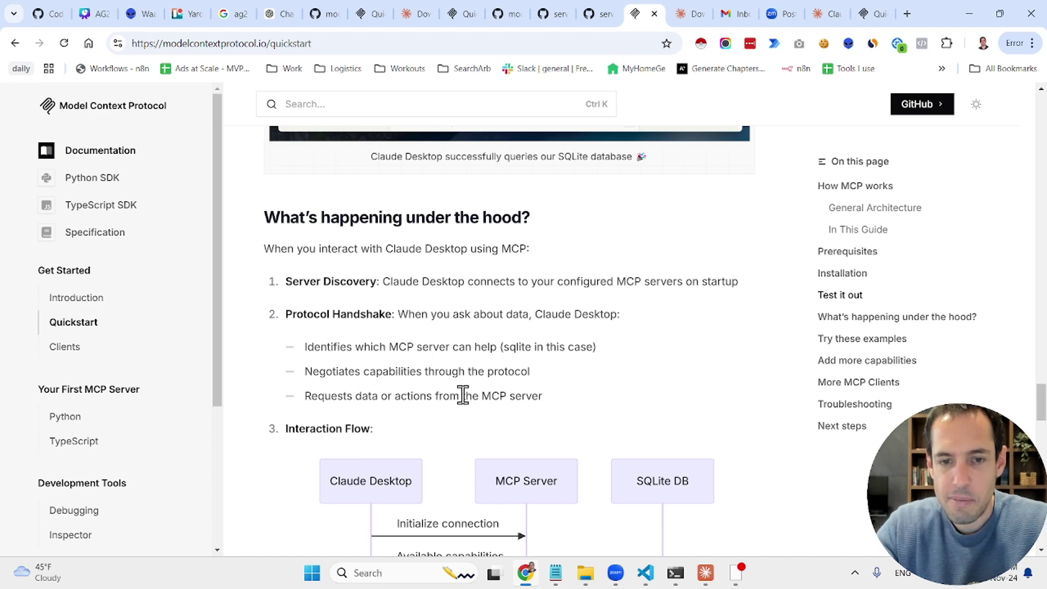
scroll(463, 398, "down", 3)
scroll(463, 395, "down", 5)
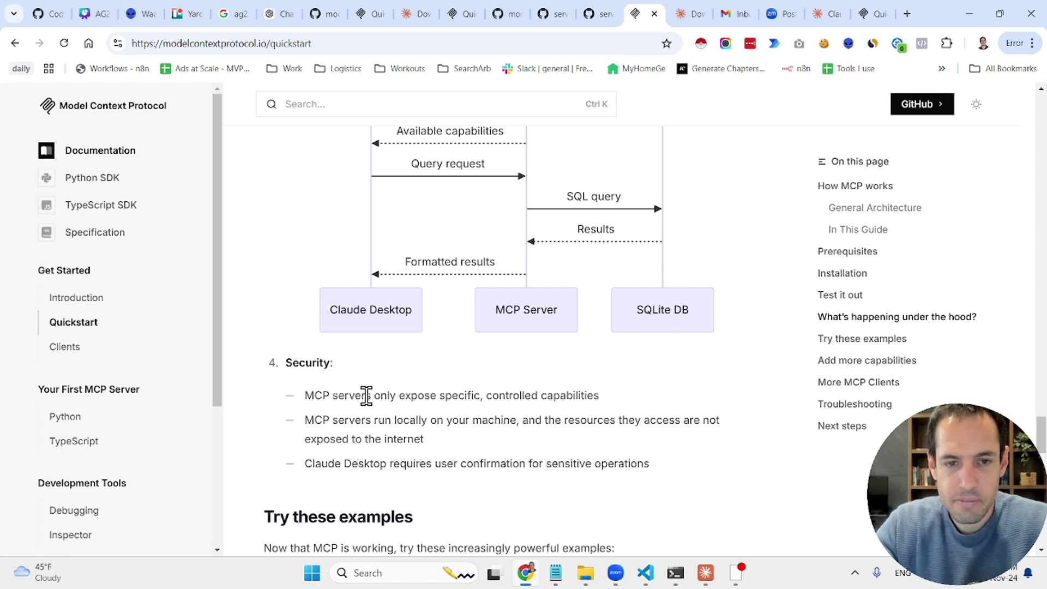
scroll(366, 395, "down", 1)
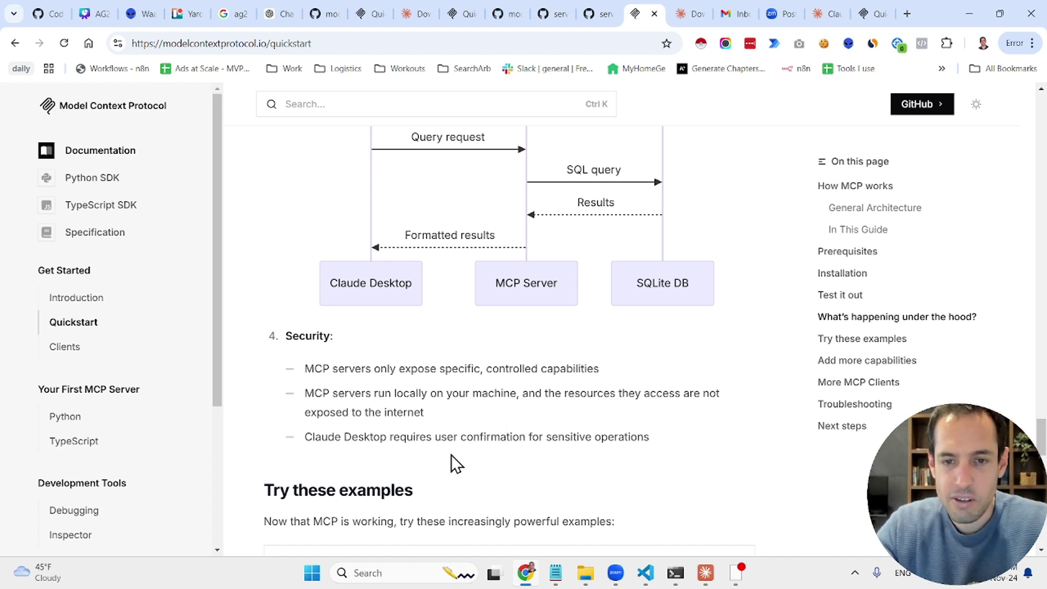
scroll(467, 457, "down", 1)
scroll(444, 465, "down", 1)
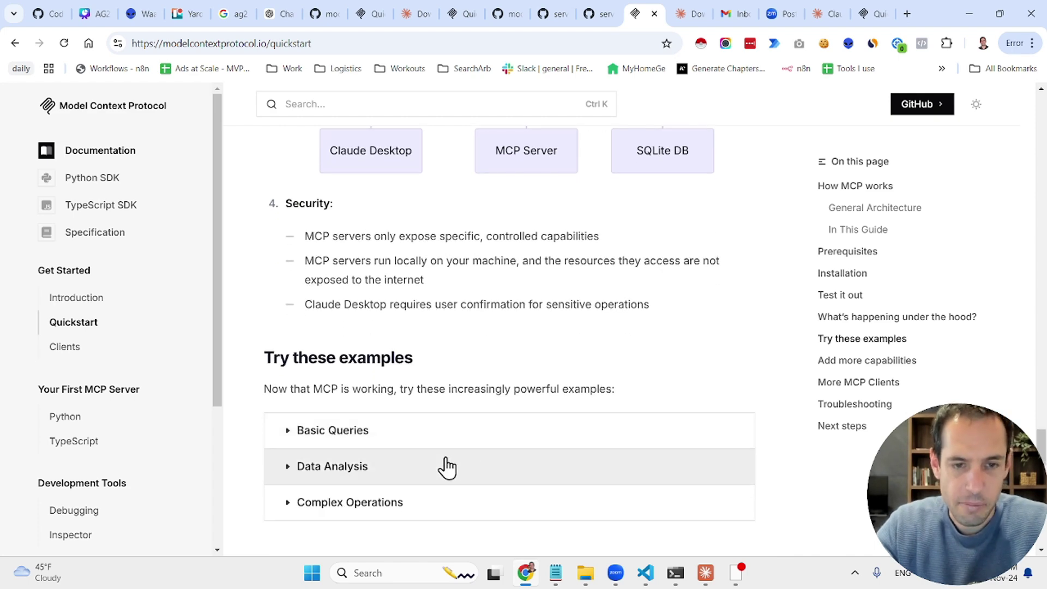
Step: Expand the Data Analysis example prompt and glance at the Claude product-prices chat
left_click(383, 478)
scroll(409, 474, "down", 2)
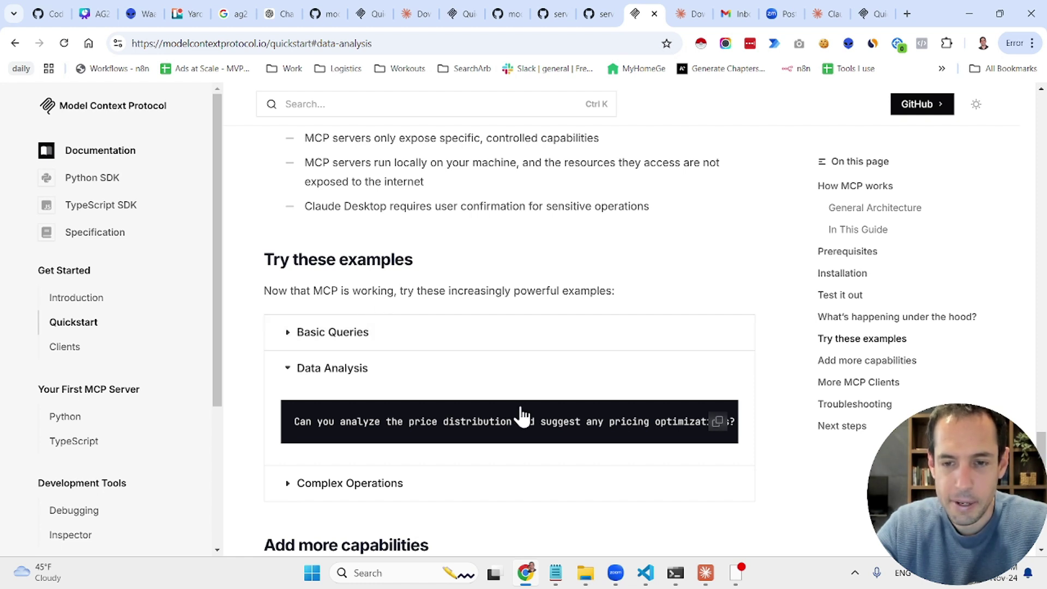
mouse_move(707, 580)
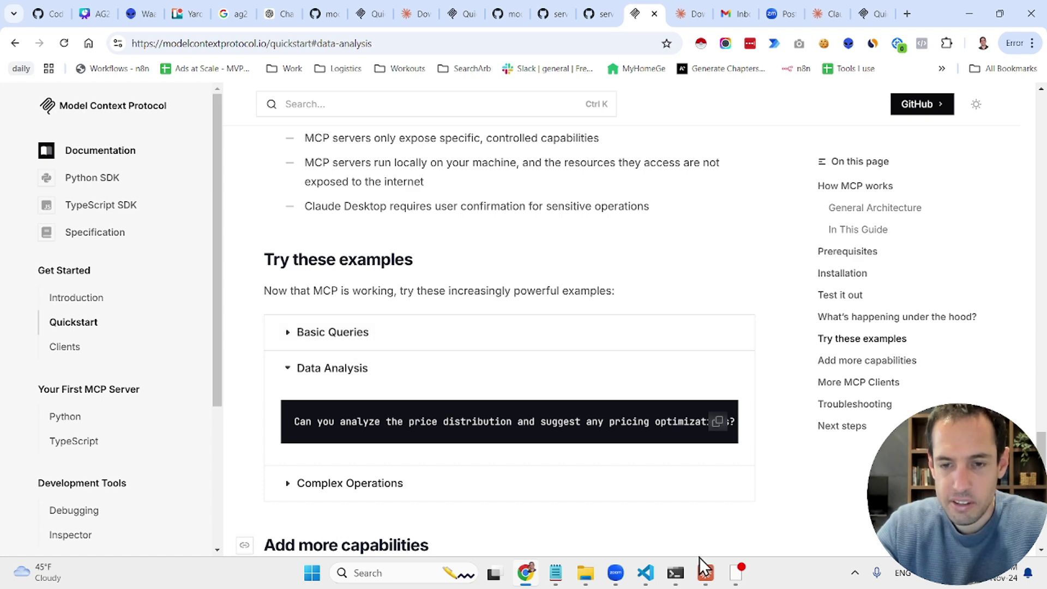
left_click(705, 571)
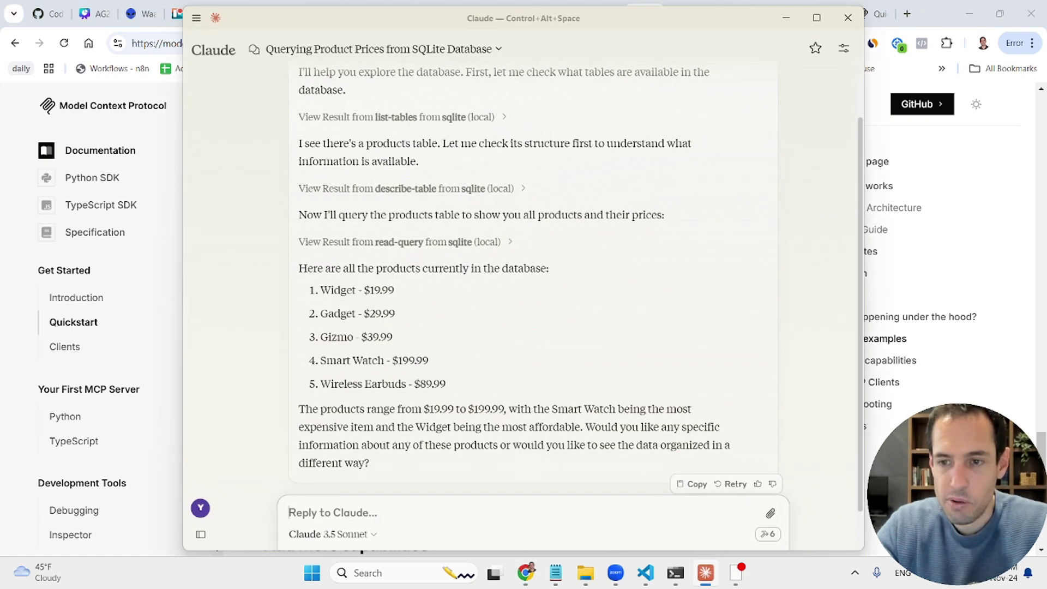
Step: Select the whole Data Analysis prompt line, then return to the Claude chat
key("alt+Tab")
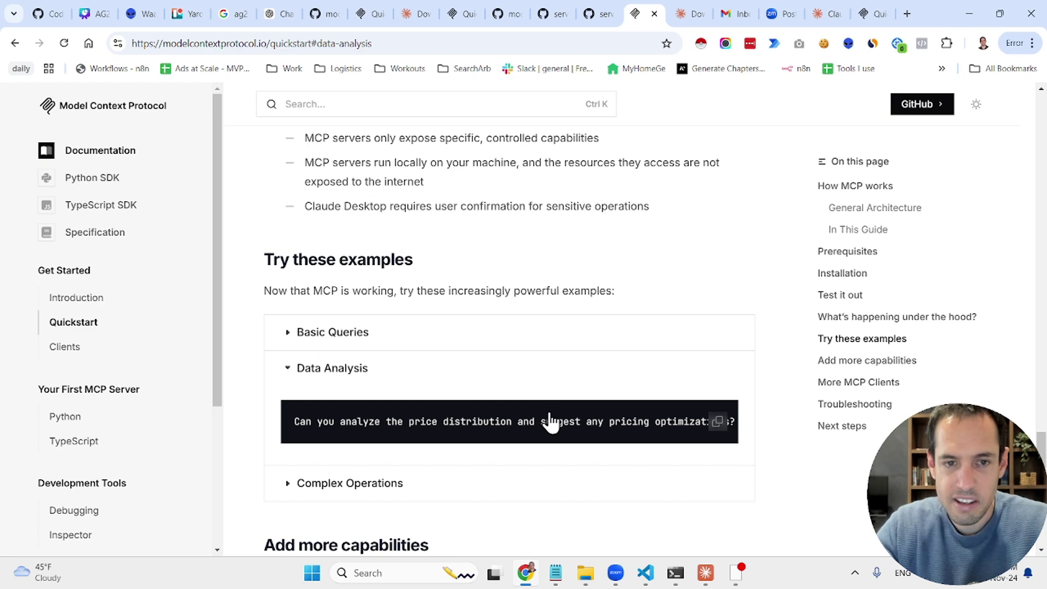
triple_click(521, 428)
key("ctrl+c")
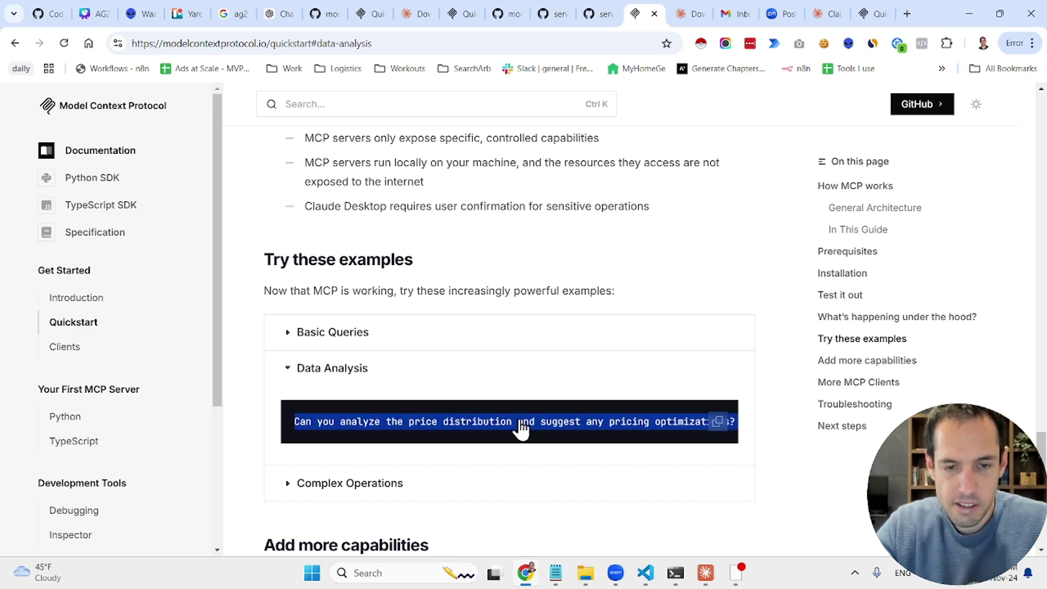
left_click(705, 571)
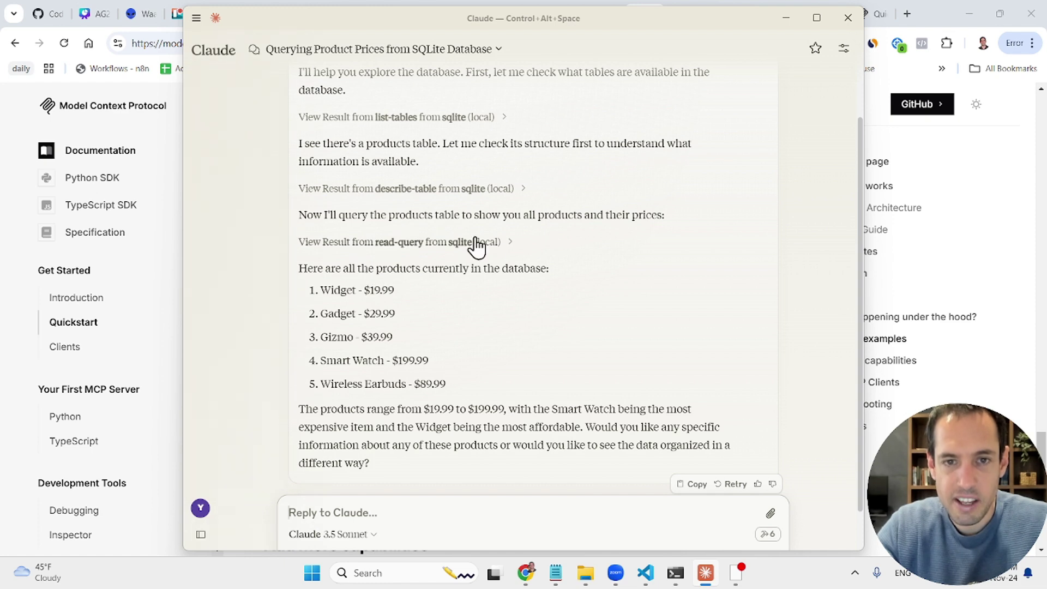
Step: Check the read-query result, then paste and send the copied price-distribution analysis prompt
left_click(503, 246)
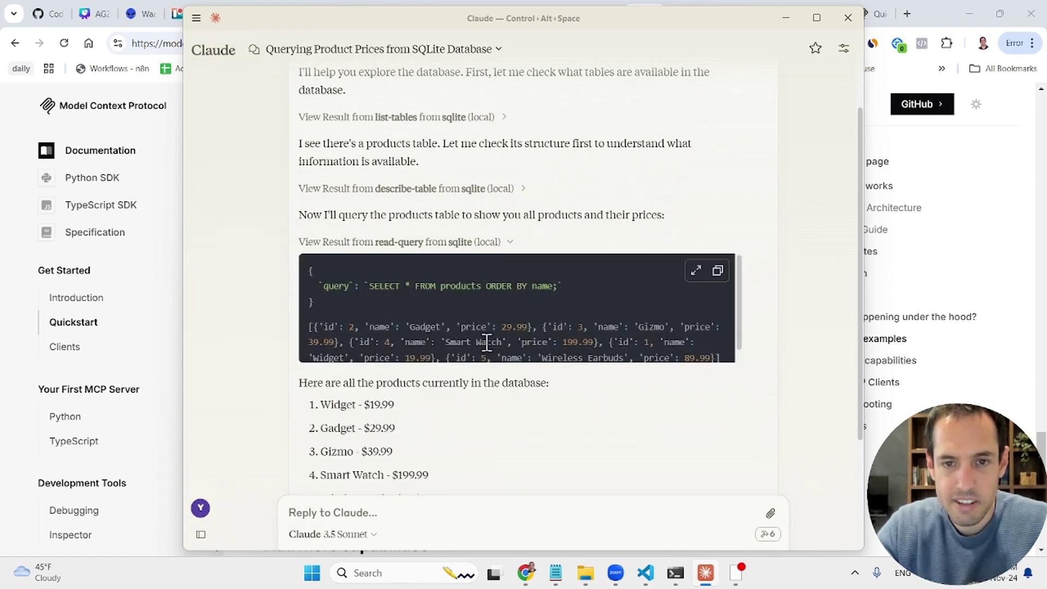
left_click(510, 244)
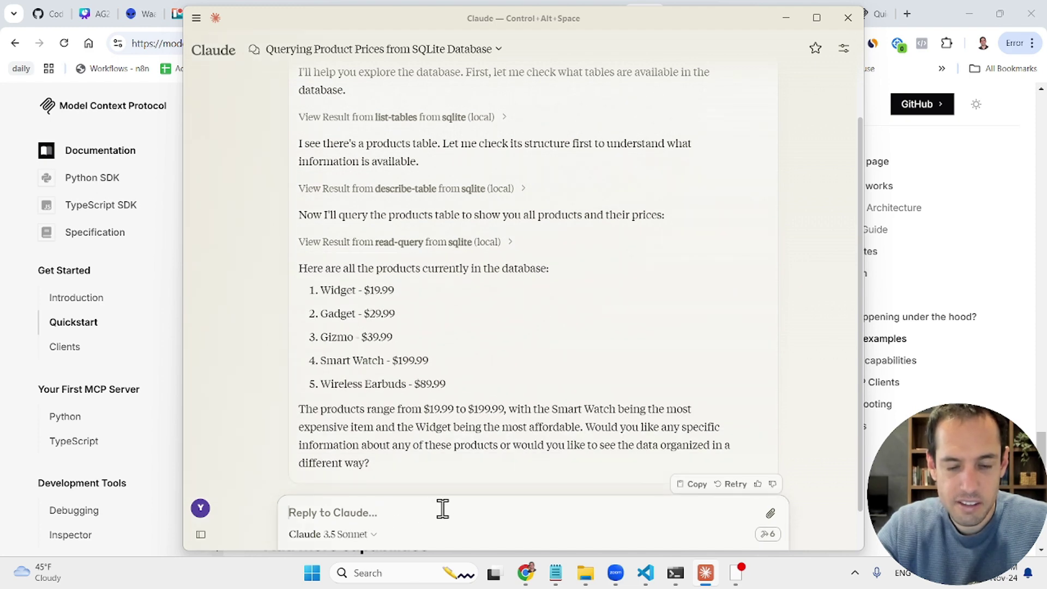
key("ctrl+v")
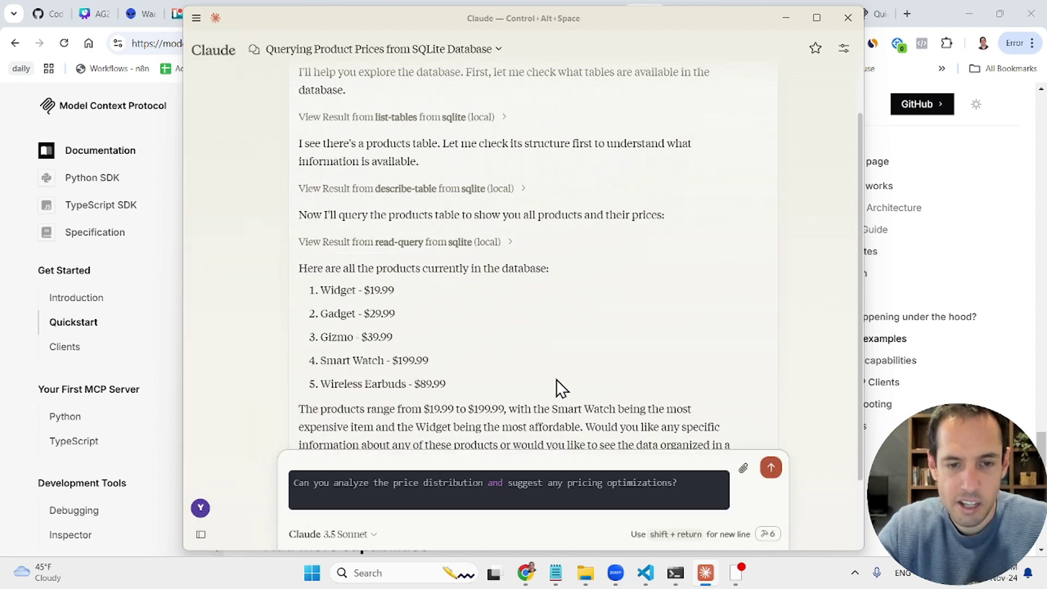
key("Return")
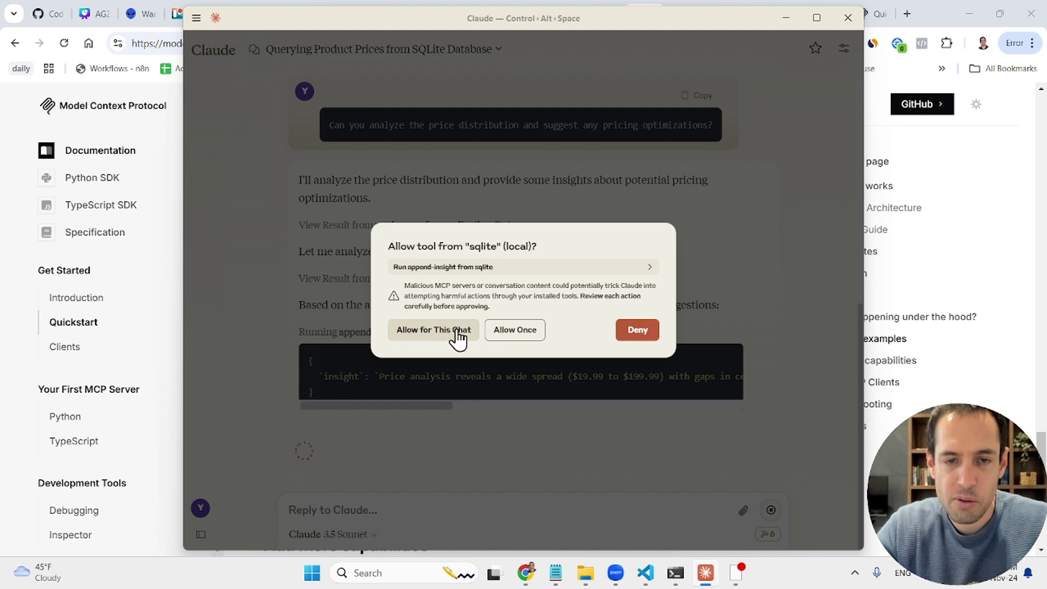
Step: Allow sqlite for this chat, view both price queries' SQL, and read the recommendations
left_click(461, 334)
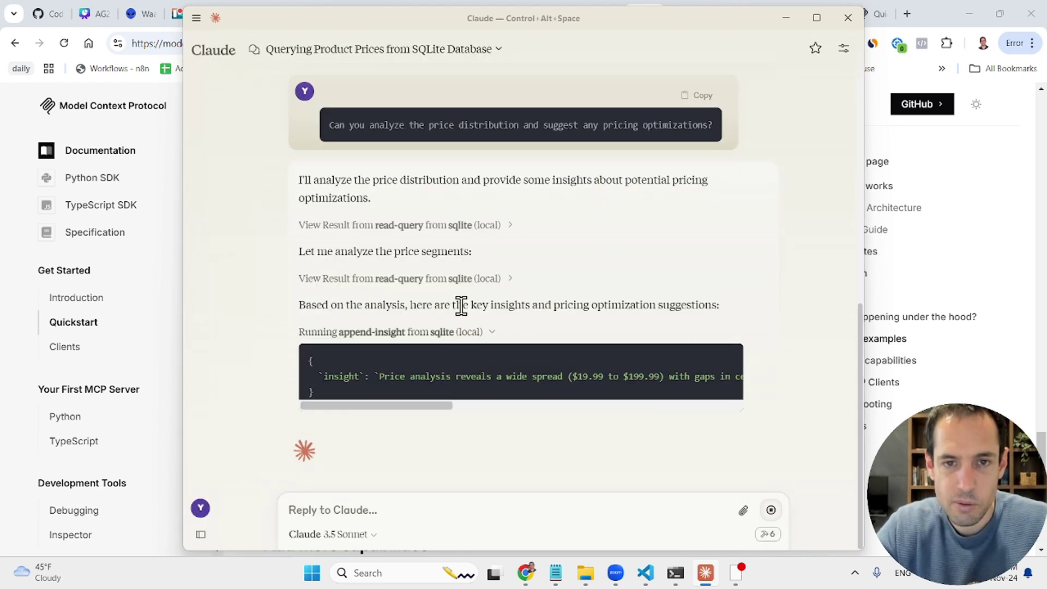
left_click(490, 236)
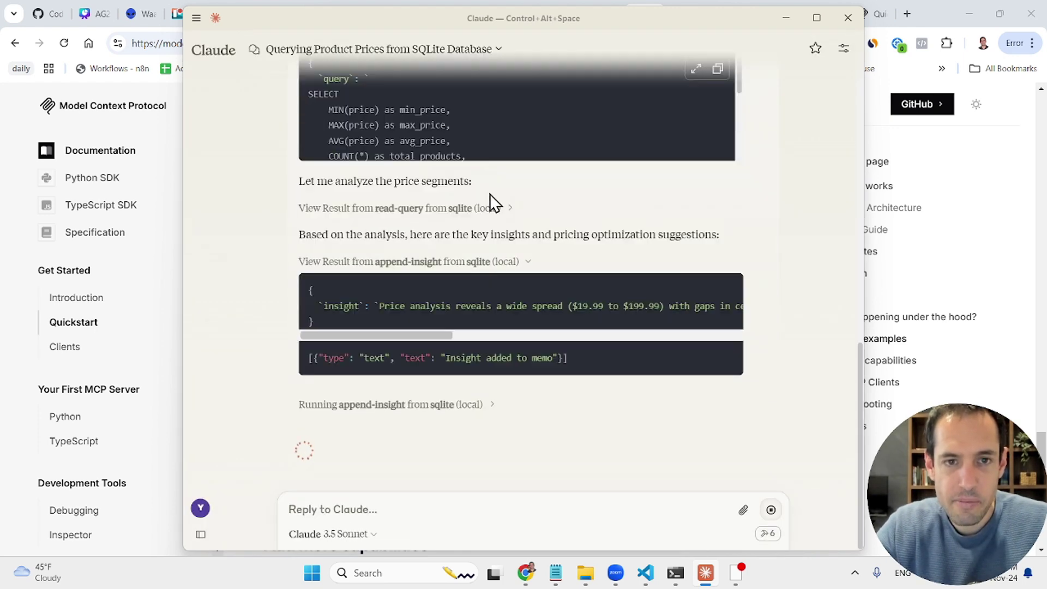
left_click(469, 254)
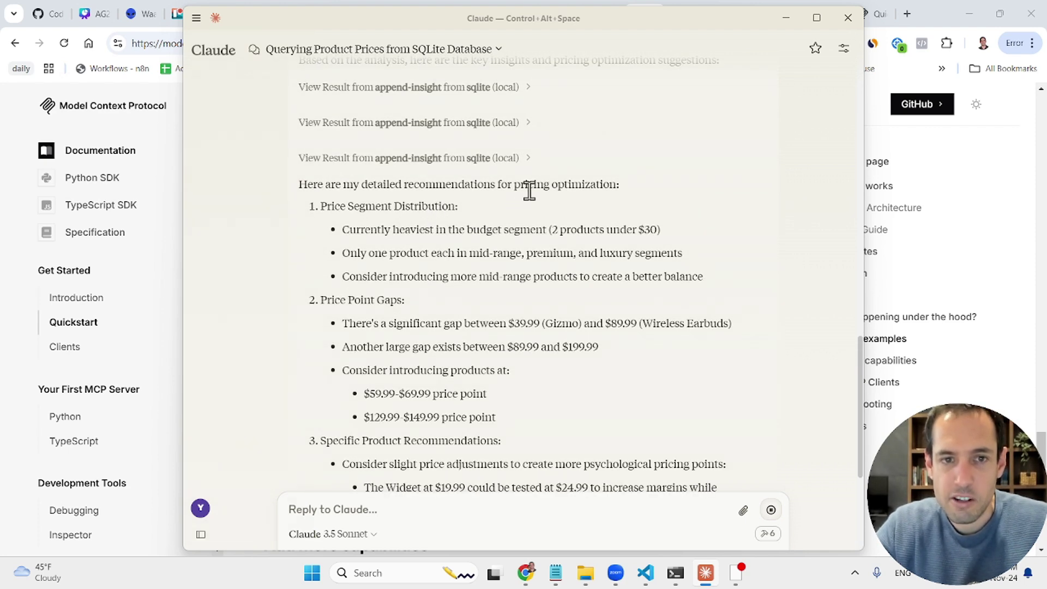
scroll(370, 216, "down", 4)
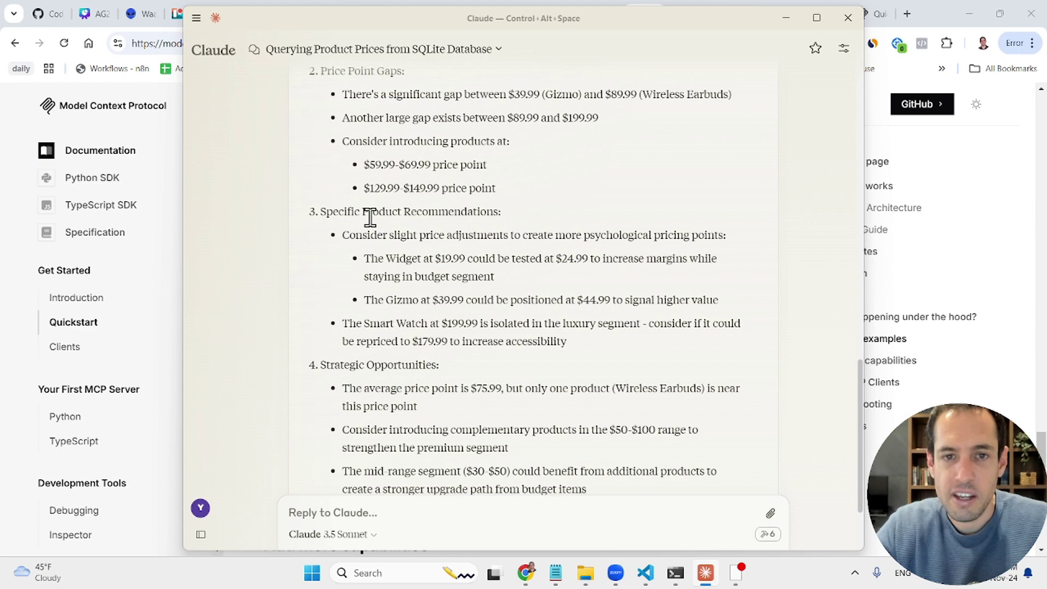
scroll(370, 215, "up", 4)
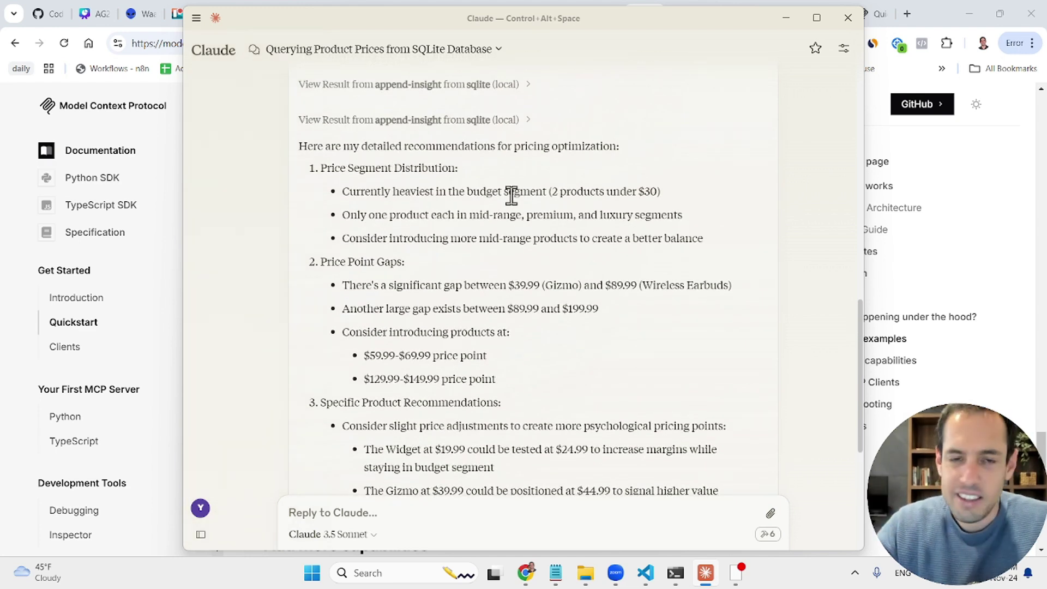
scroll(512, 197, "down", 4)
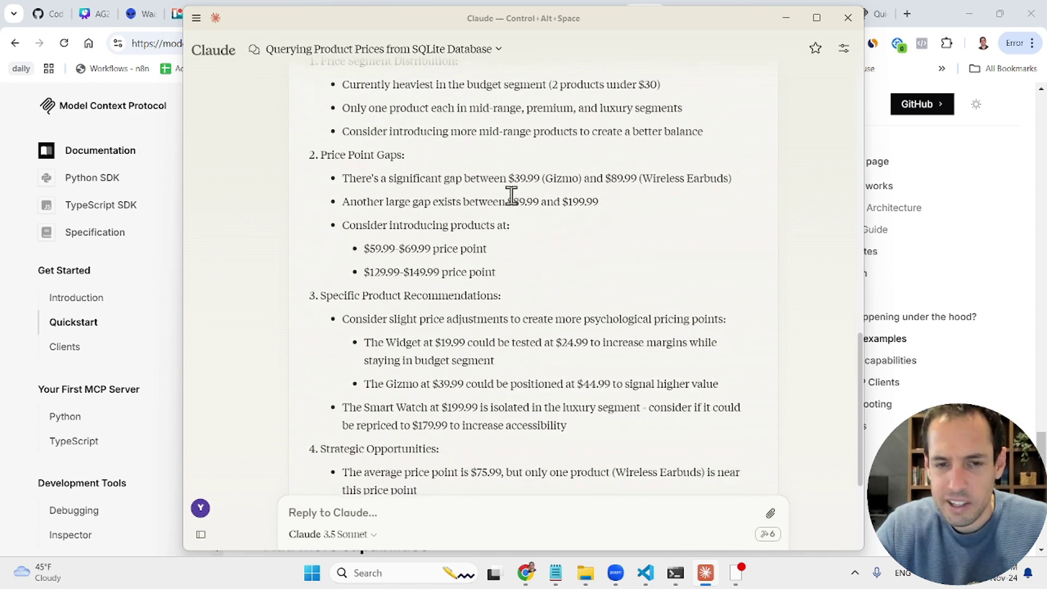
scroll(482, 261, "down", 2)
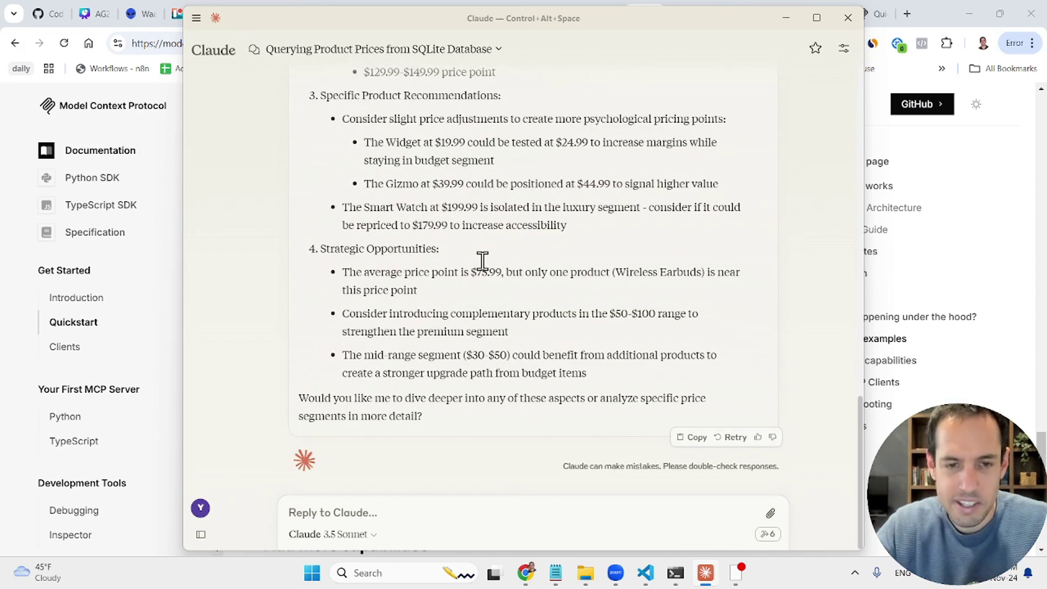